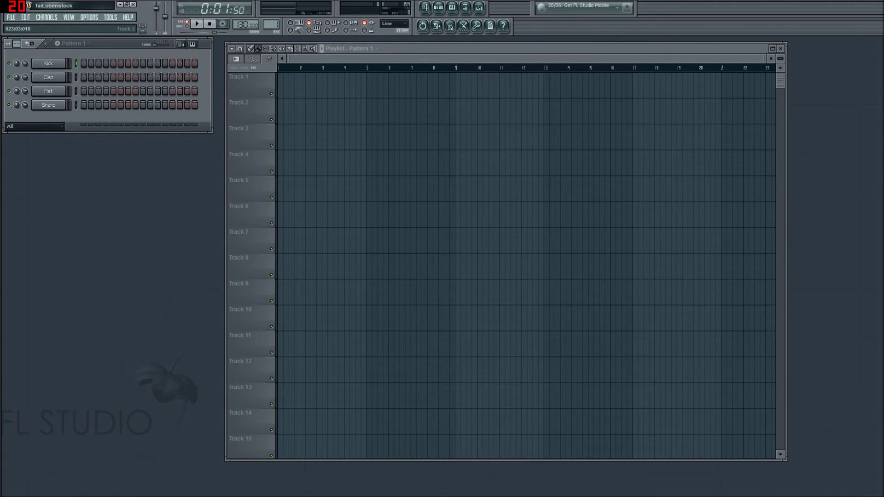
Step: Switch to the FL STUDIO TUTORIAL.txt outline notes in Notepad
key("alt+Tab")
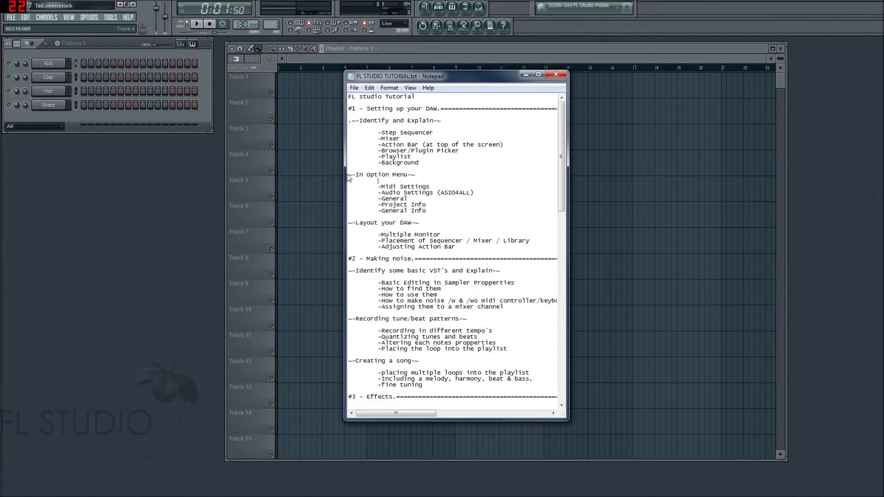
Step: Highlight the Identify and Explain and In Option Menu outline sections, then return to FL Studio
left_click_drag(356, 121, 418, 163)
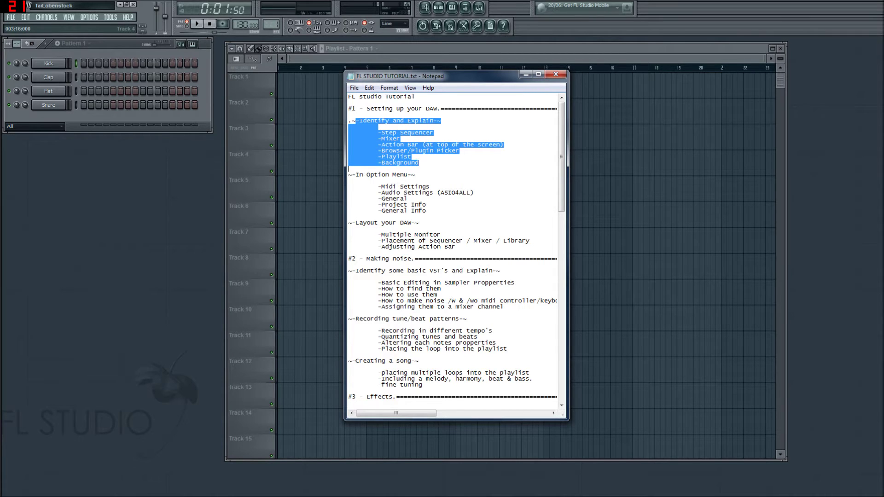
left_click_drag(353, 175, 426, 211)
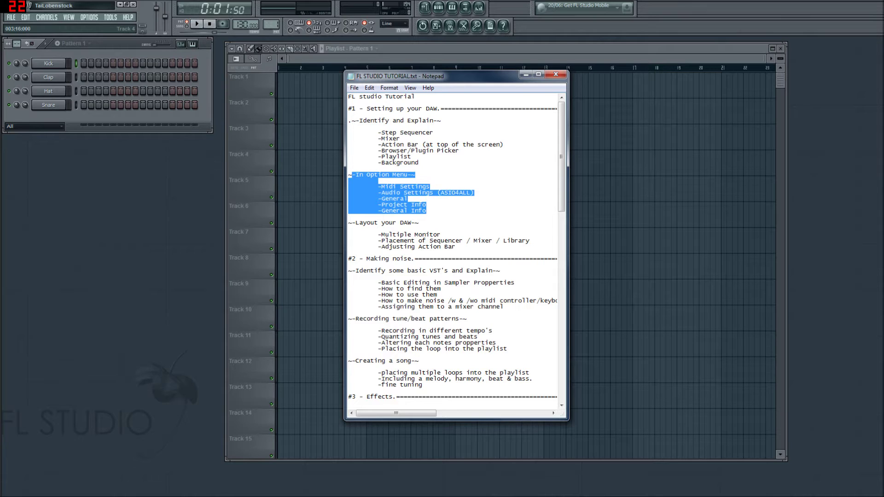
left_click(427, 210)
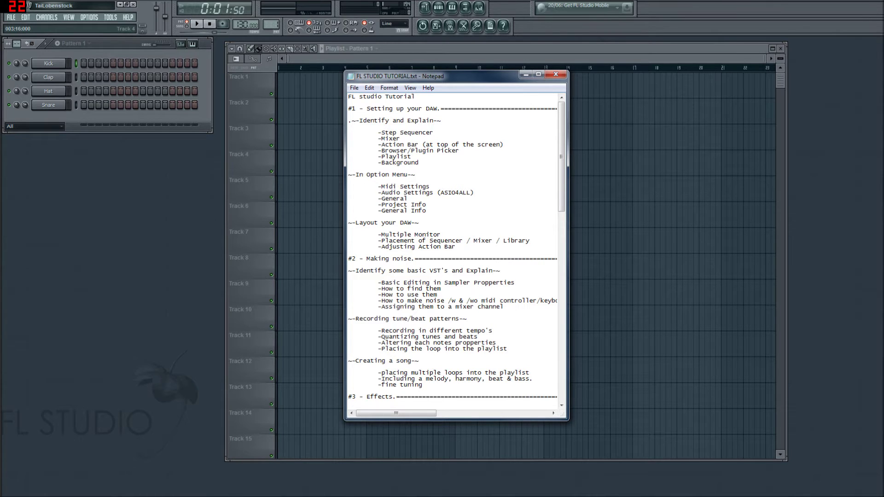
left_click_drag(460, 76, 879, 286)
key("alt+Tab")
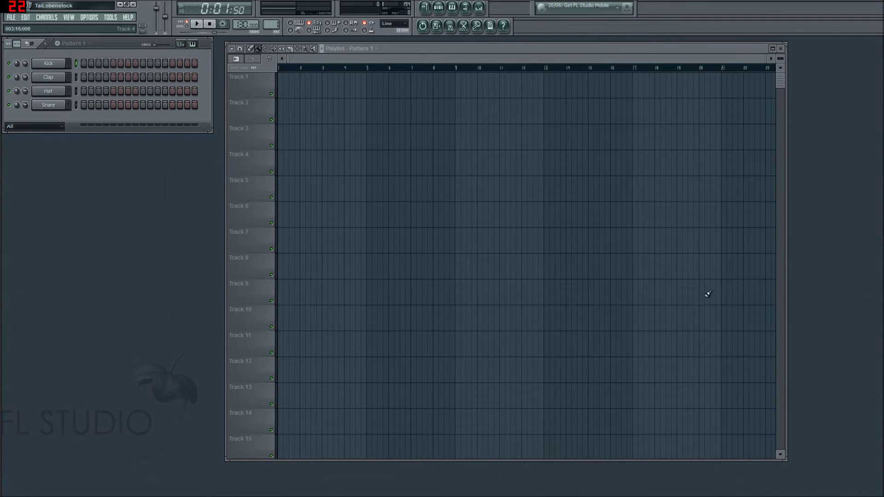
Step: Open FL Studio's Options menu
left_click(89, 19)
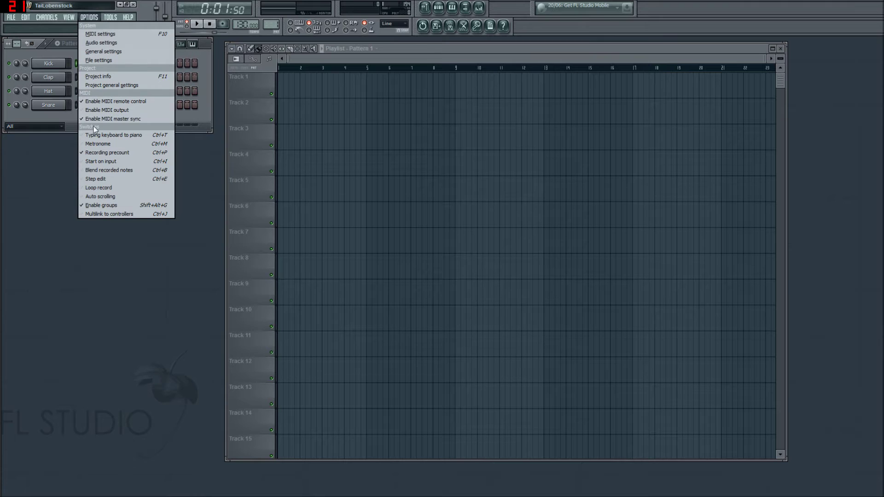
left_click(115, 34)
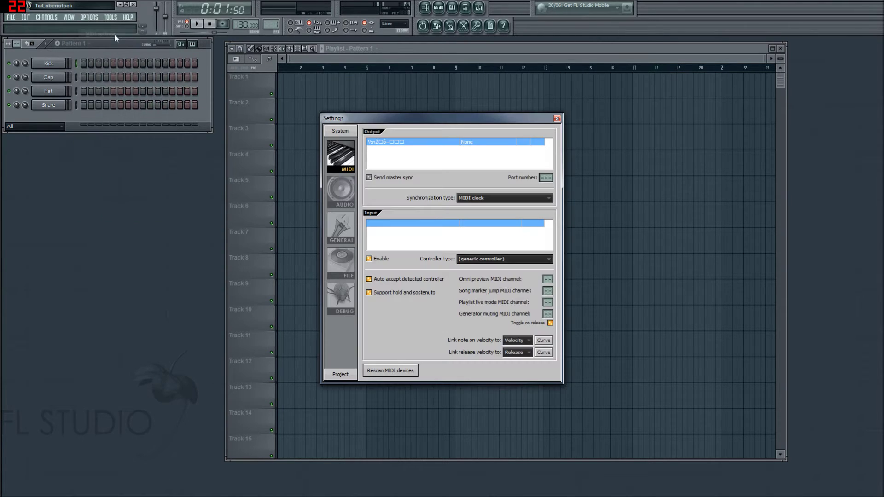
left_click_drag(431, 120, 345, 98)
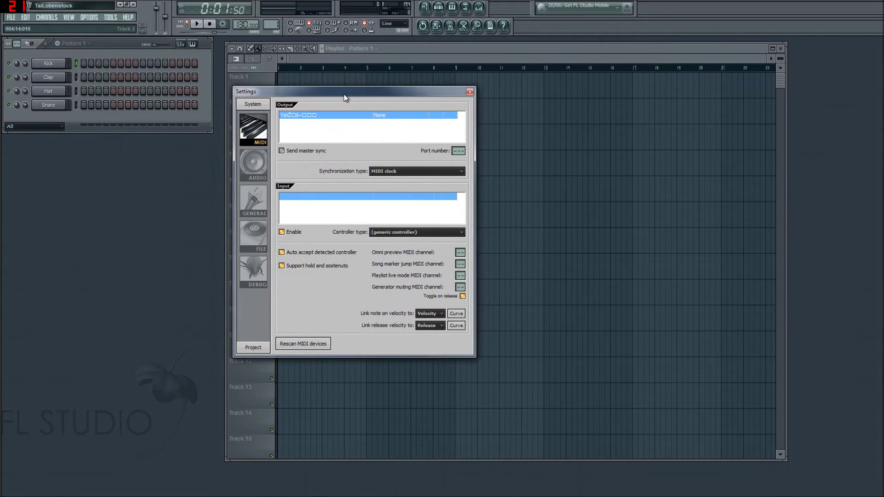
left_click(256, 164)
left_click(255, 202)
left_click(257, 243)
left_click(260, 274)
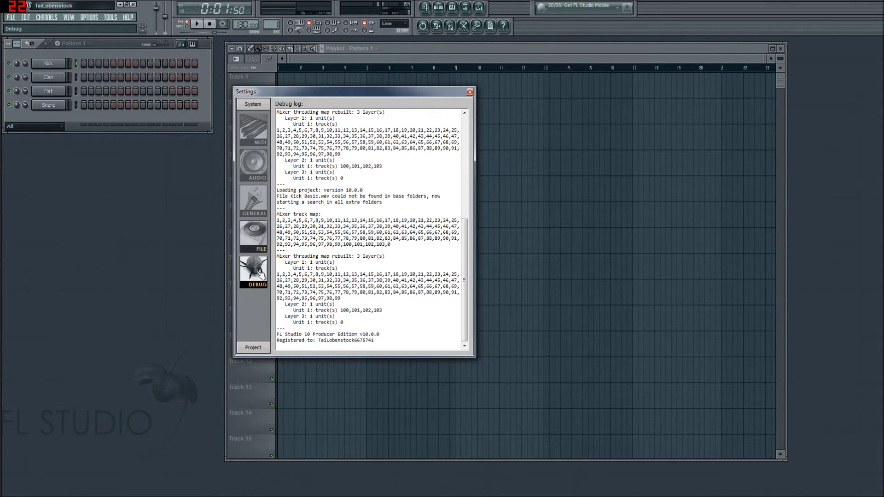
left_click(256, 129)
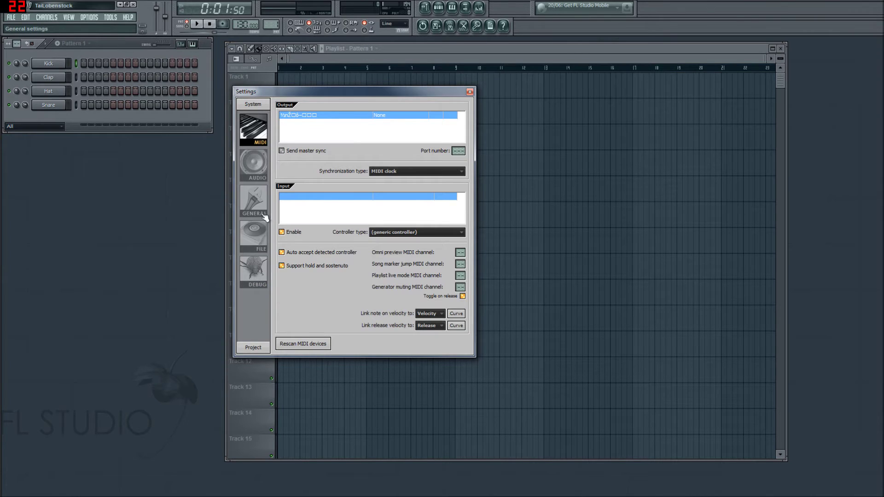
left_click(96, 17)
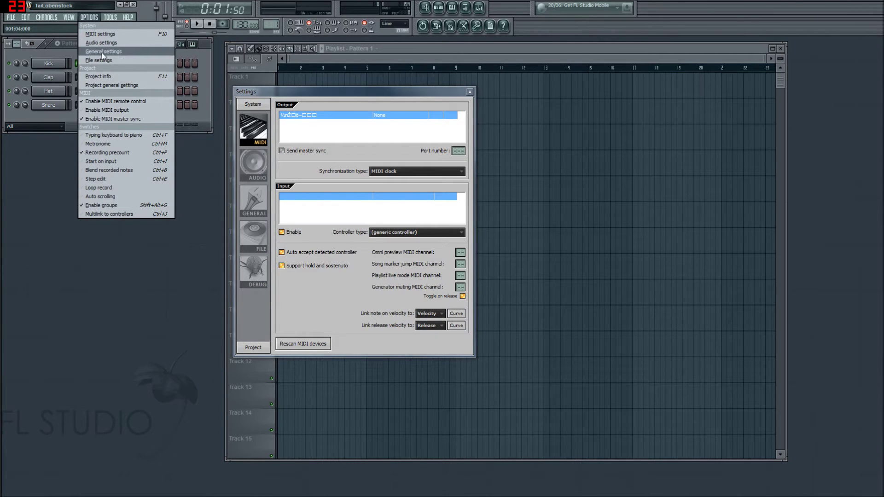
left_click(103, 54)
left_click(253, 166)
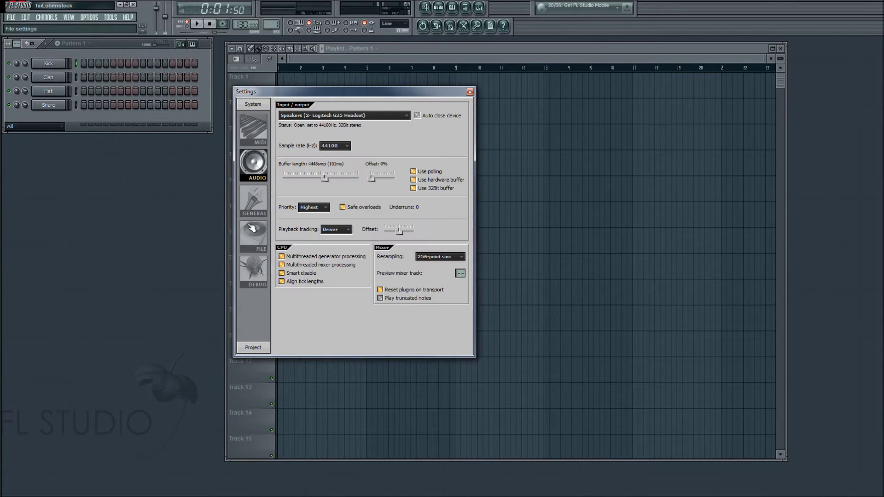
left_click(254, 241)
left_click(259, 143)
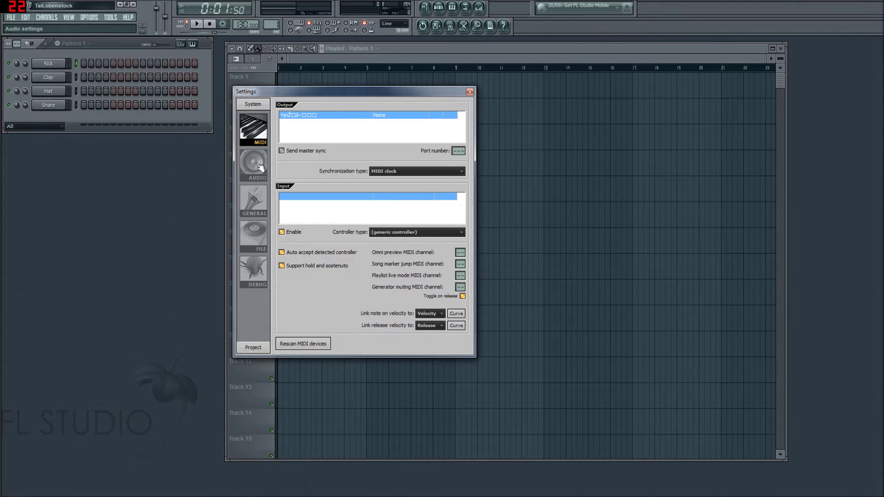
left_click(260, 167)
left_click_drag(308, 98, 367, 96)
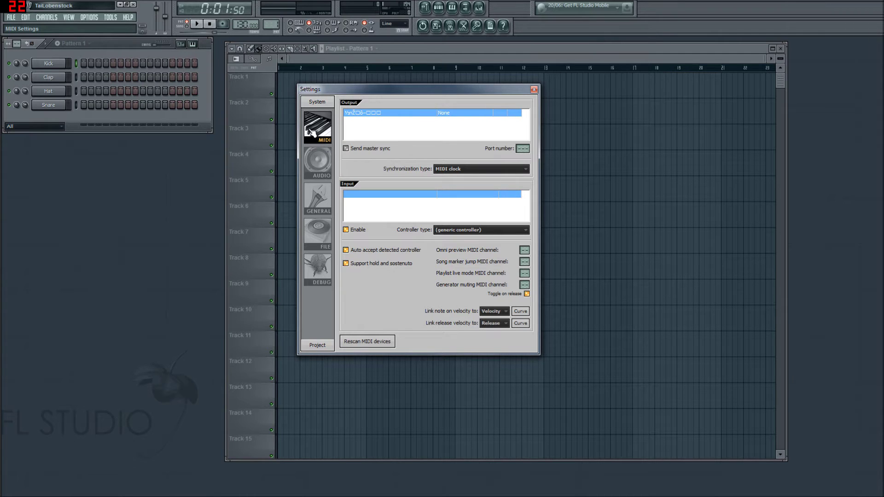
Step: Rescan MIDI devices and select the Akai MPK49 output and input ports
left_click(368, 343)
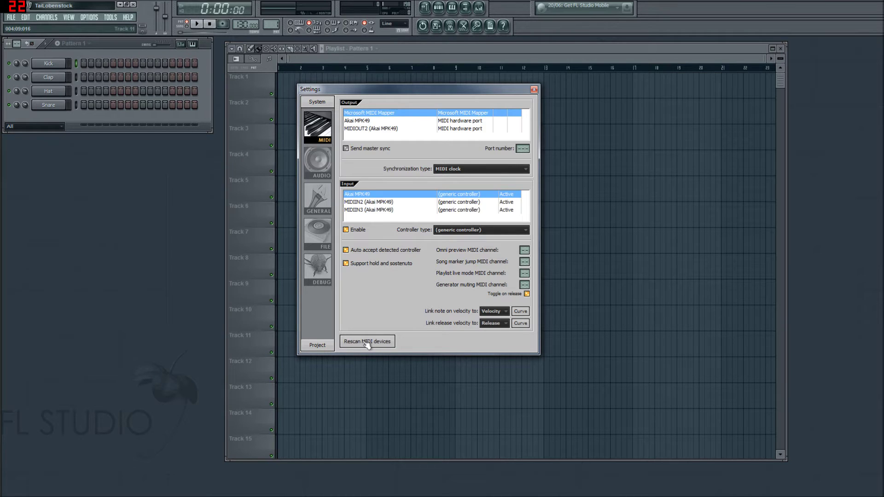
left_click(368, 130)
left_click(378, 114)
left_click(375, 210)
left_click(372, 195)
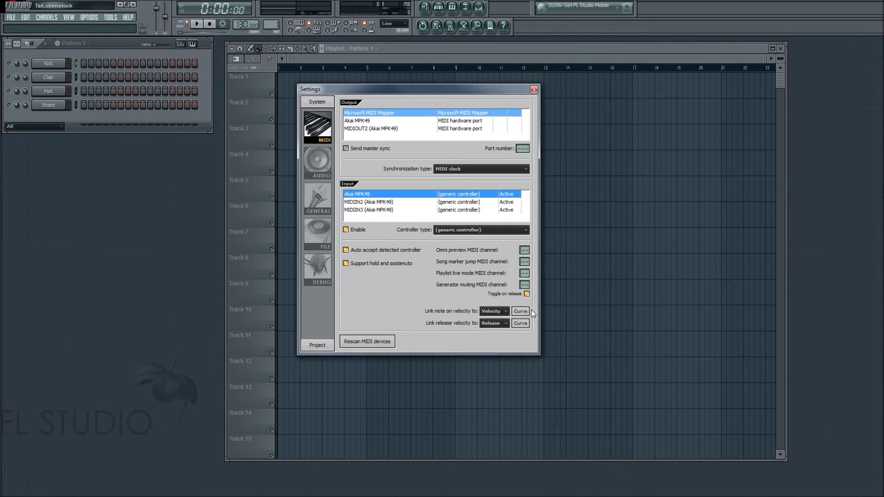
left_click_drag(440, 93, 454, 106)
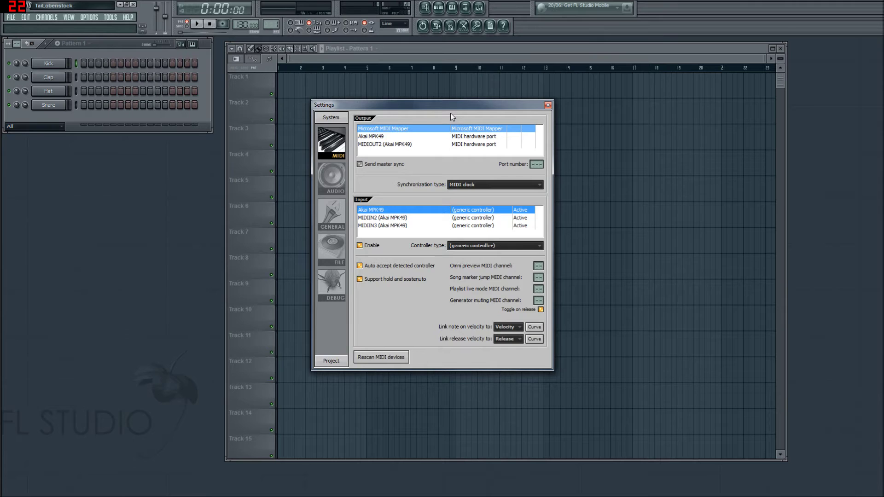
left_click_drag(413, 107, 388, 83)
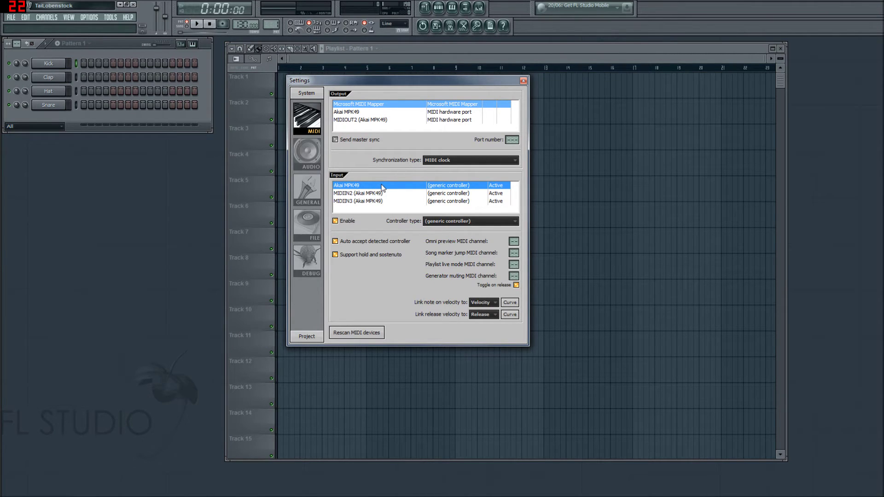
Step: Leave the MIDI controller type set to (generic controller)
left_click(443, 221)
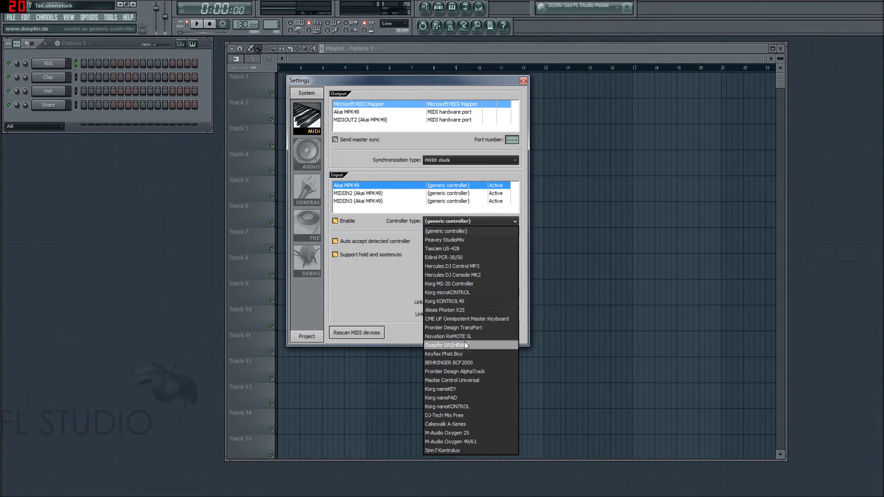
left_click(353, 300)
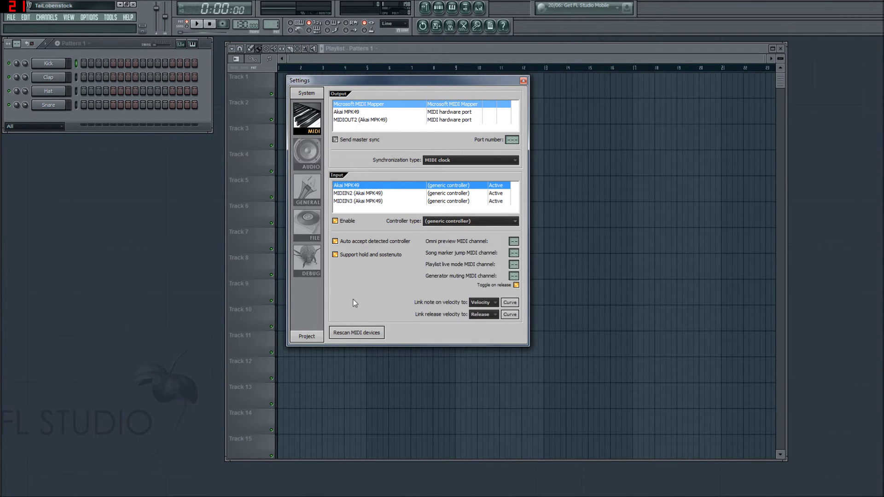
mouse_move(405, 82)
left_mouse_down()
mouse_move(428, 95)
mouse_move(403, 74)
mouse_move(397, 81)
left_mouse_up()
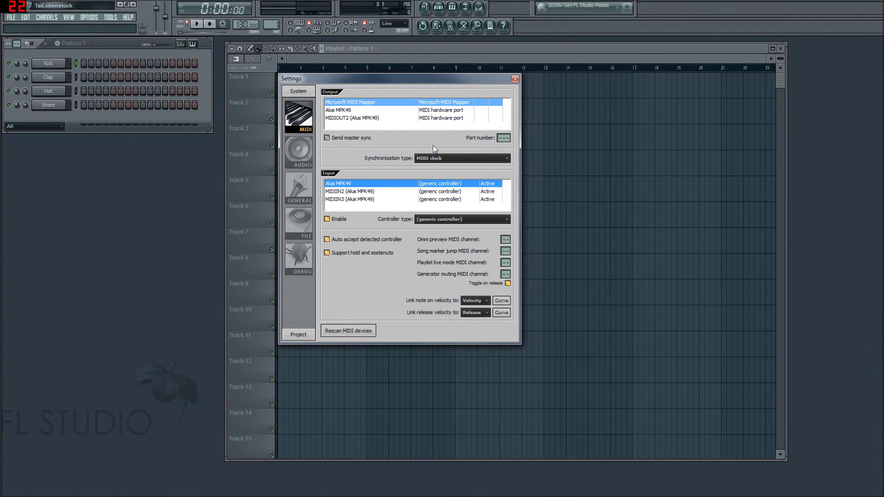
Step: Switch to the Audio settings page and expand the Input/output device list
left_click(306, 156)
left_click(314, 124)
left_click(300, 152)
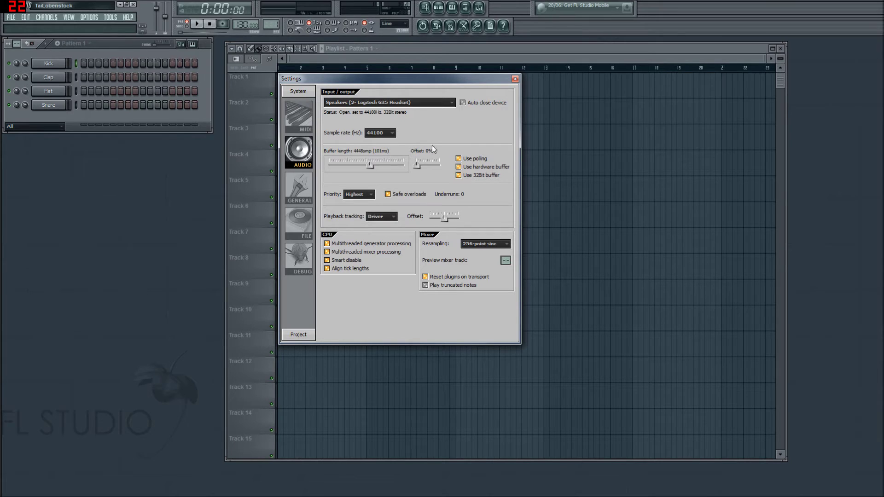
left_click(425, 104)
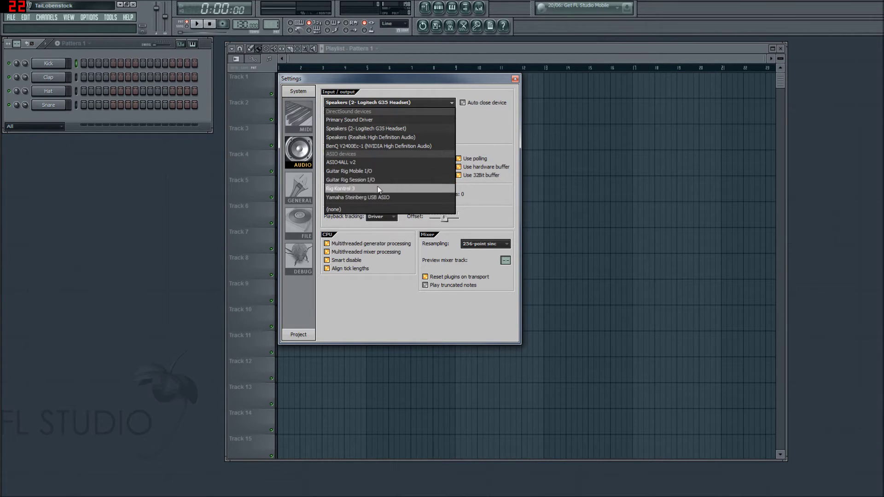
Step: Select ASIO4ALL v2 as the audio device and open its ASIO panel beside the settings
left_click(371, 163)
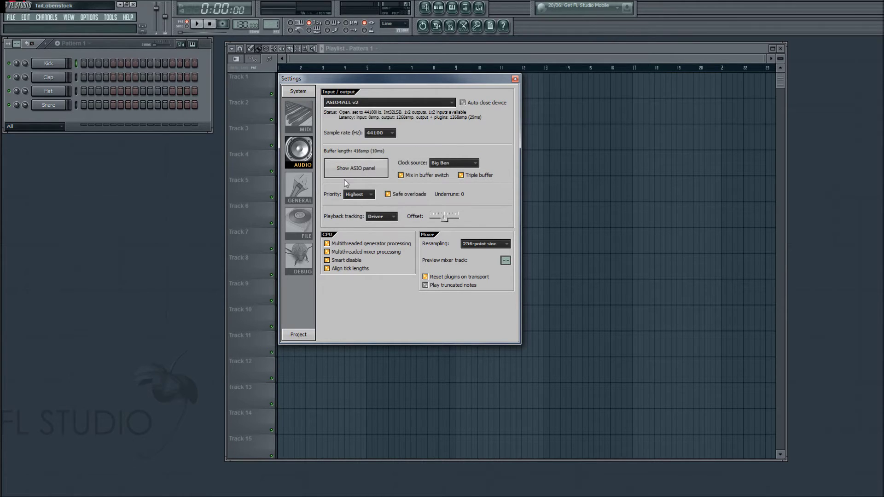
left_click(391, 105)
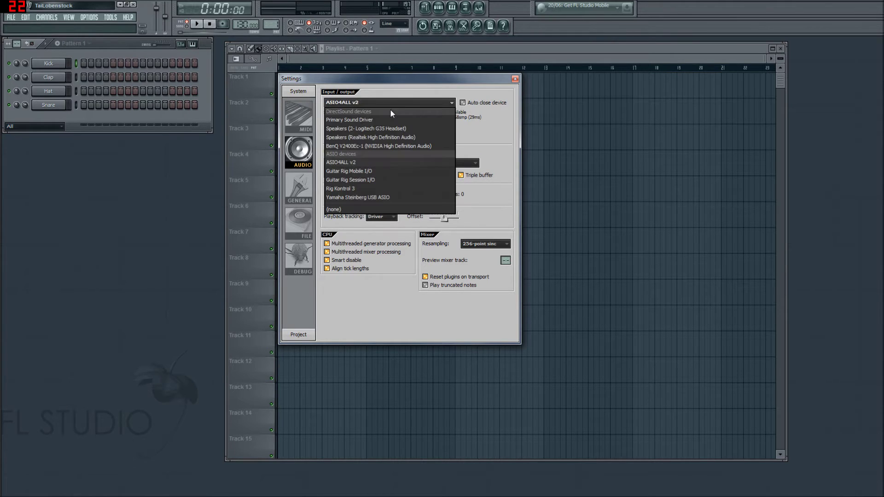
left_click(379, 146)
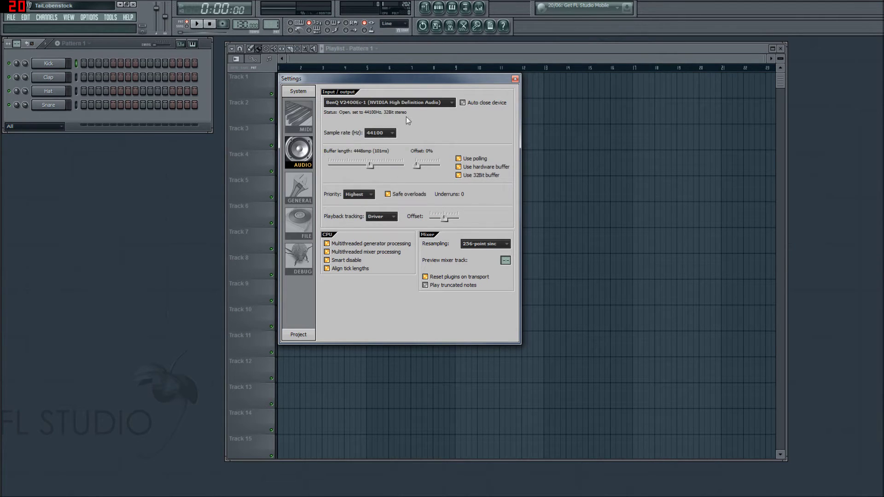
left_click(394, 105)
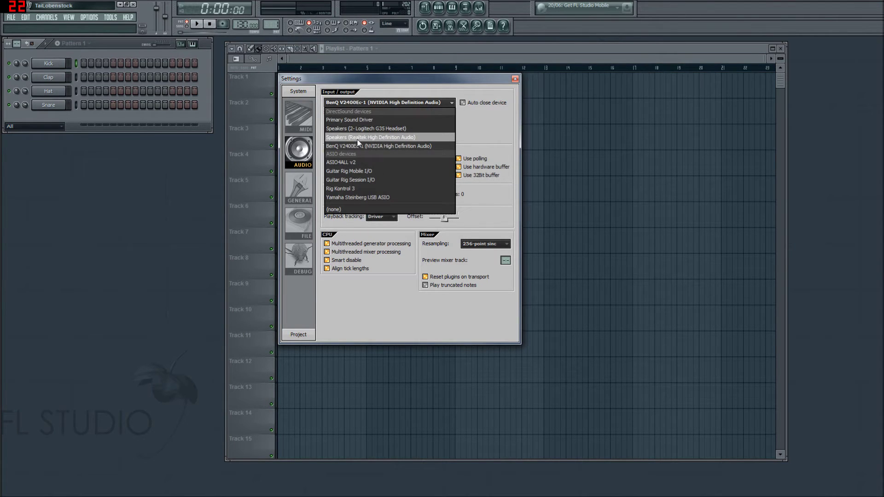
left_click(376, 104)
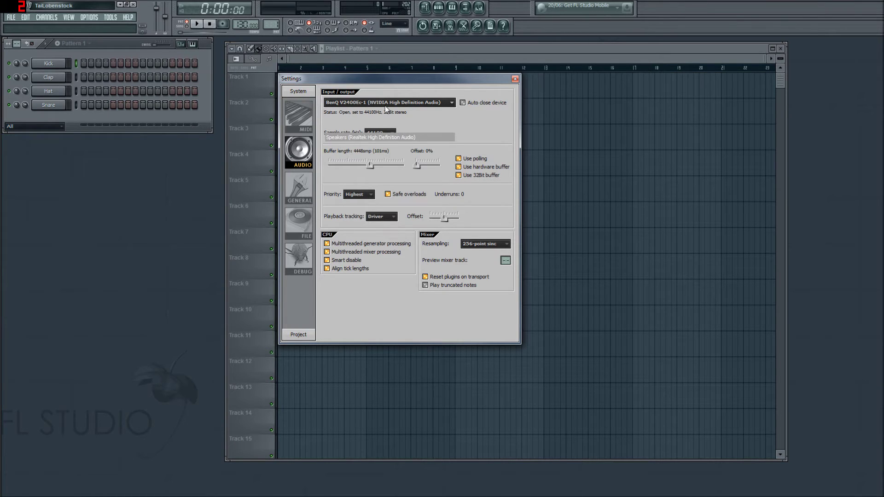
left_click(449, 104)
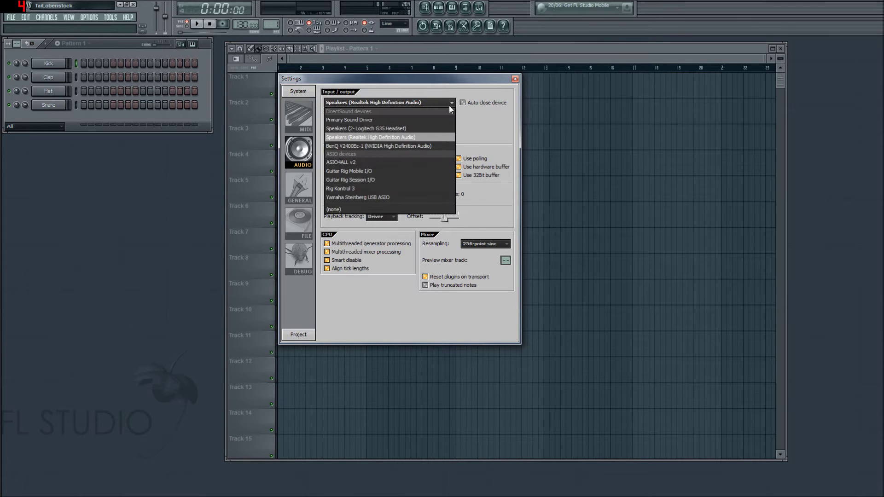
left_click(361, 163)
left_click(363, 166)
left_click_drag(410, 169, 656, 82)
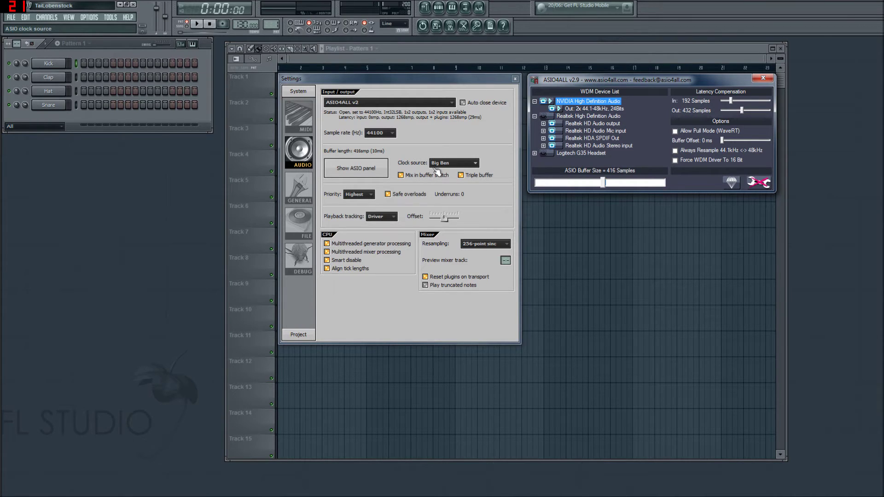
Step: Expand the Logitech G35 Headset entry in ASIO4ALL and toggle the device on, then off
mouse_move(662, 81)
left_mouse_down()
mouse_move(682, 81)
mouse_move(660, 79)
left_mouse_up()
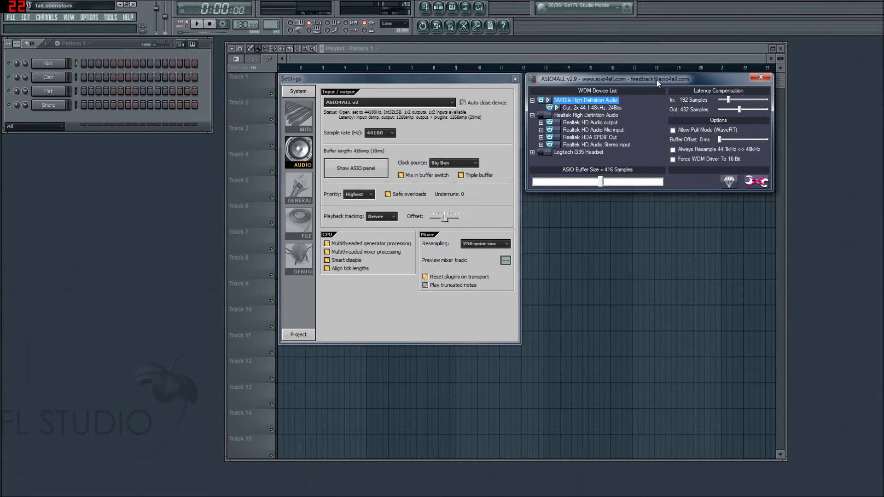
mouse_move(657, 83)
left_mouse_down()
mouse_move(633, 109)
mouse_move(656, 86)
left_mouse_up()
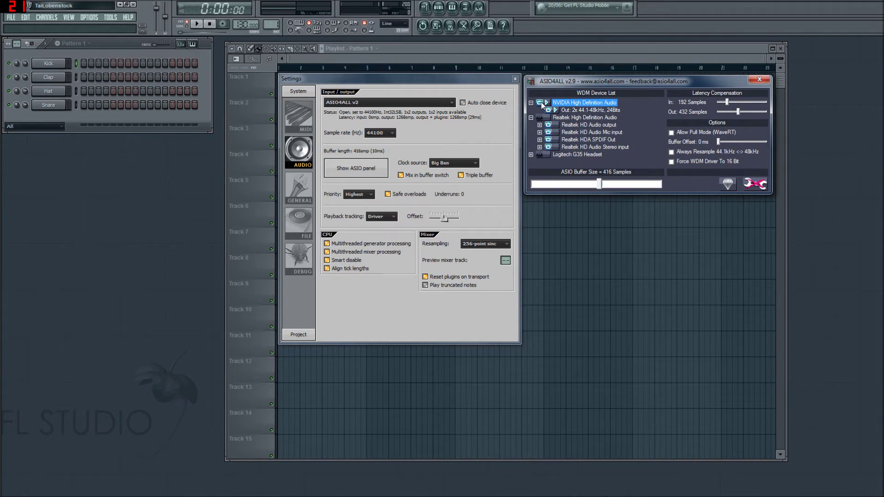
mouse_move(540, 106)
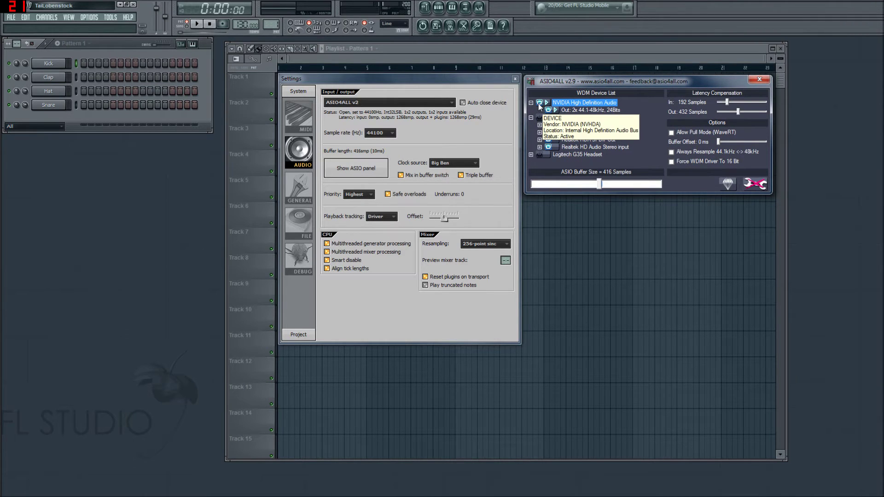
left_click(532, 155)
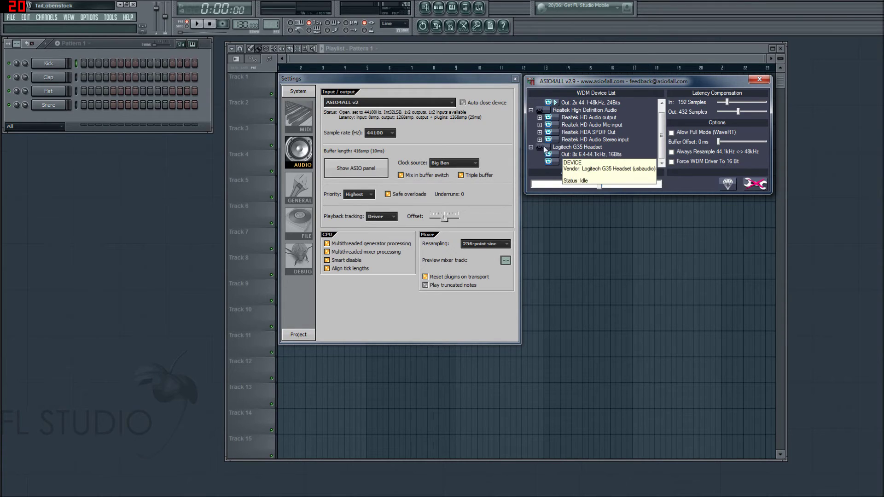
left_click(540, 147)
mouse_move(557, 161)
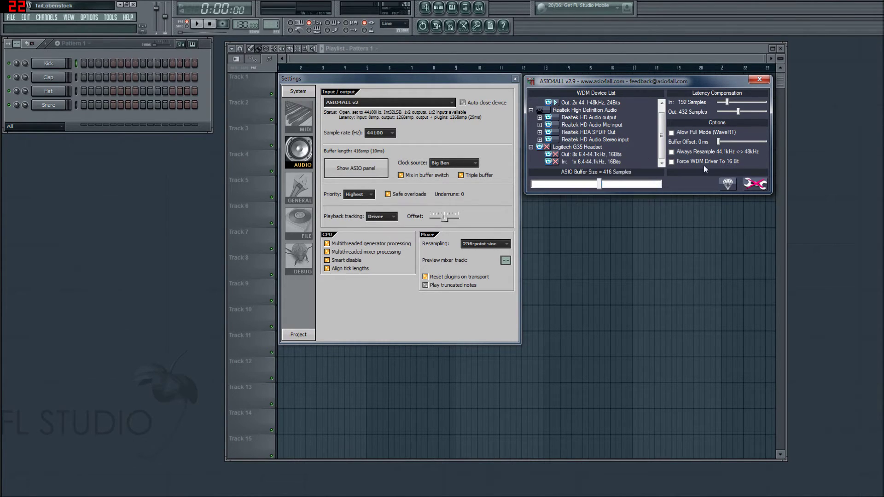
left_click(540, 147)
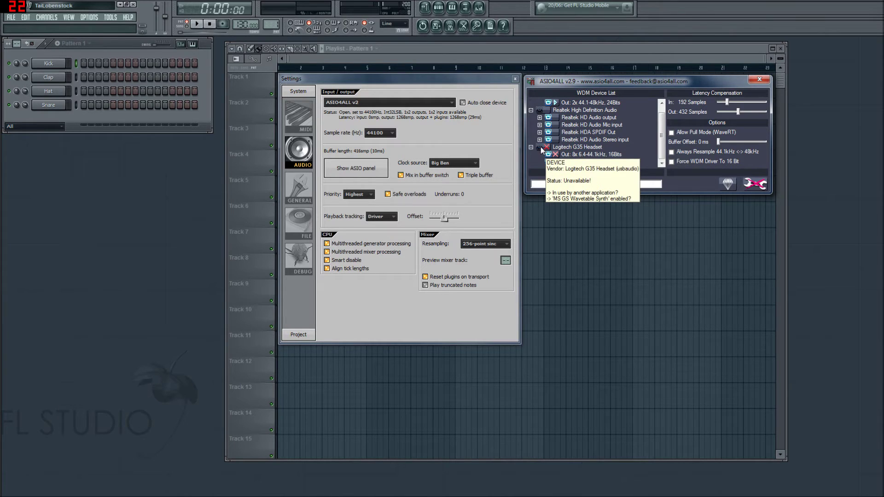
Step: Collapse the Logitech G35, Realtek and NVIDIA device groups and check the advanced options view
mouse_move(609, 82)
left_mouse_down()
mouse_move(616, 90)
mouse_move(608, 83)
left_mouse_up()
mouse_move(563, 151)
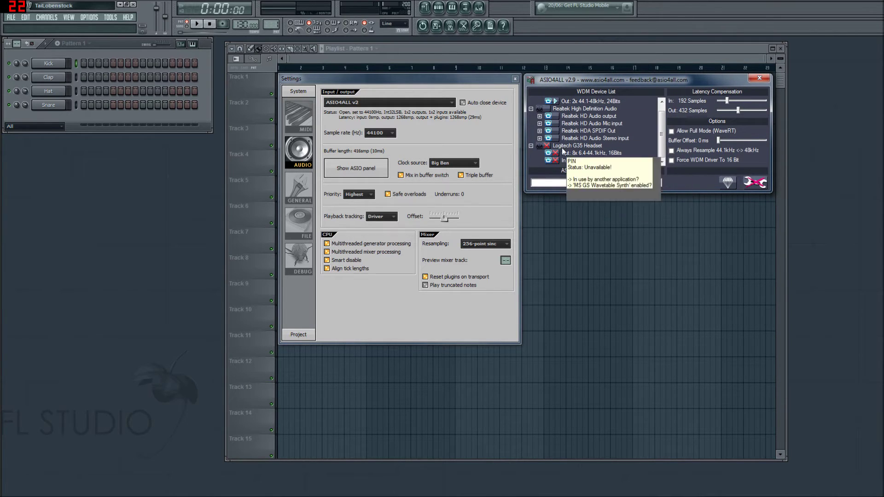
left_click(531, 145)
left_click(530, 117)
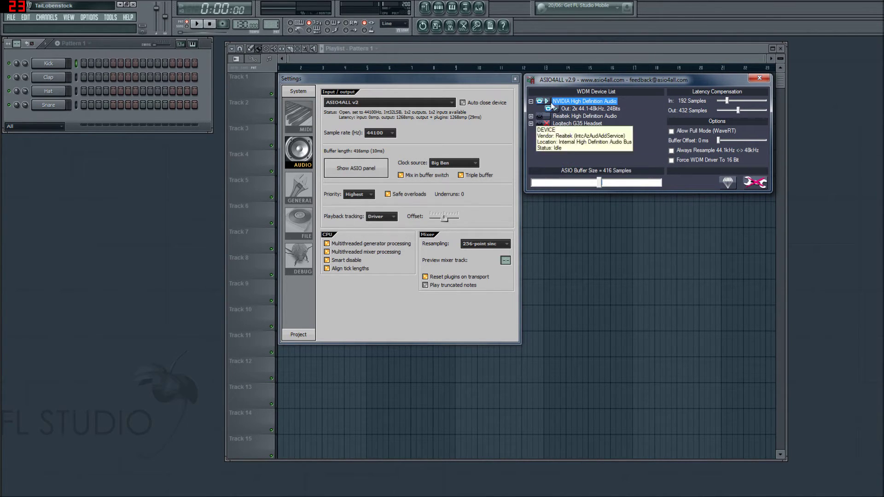
mouse_move(555, 108)
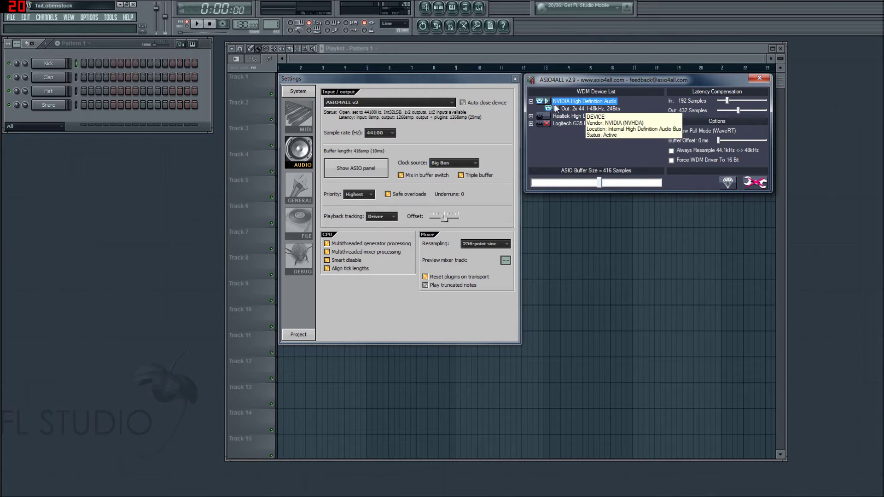
mouse_move(575, 121)
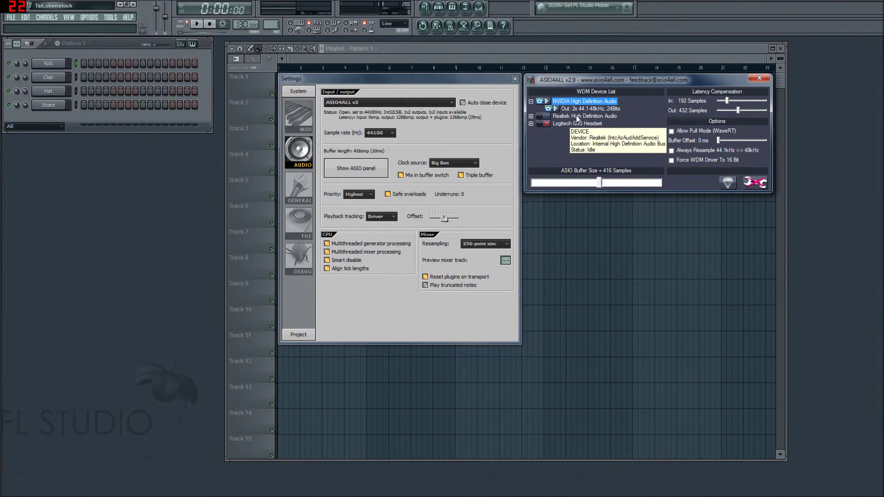
left_click(531, 102)
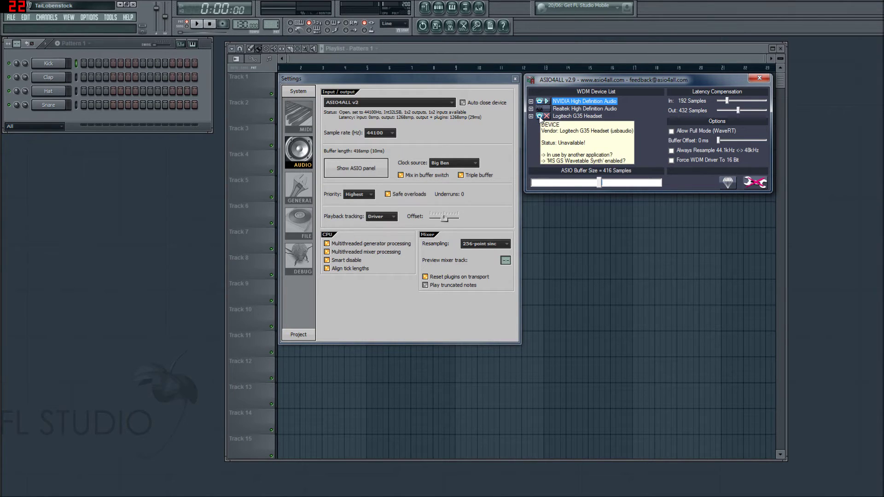
left_click(539, 116)
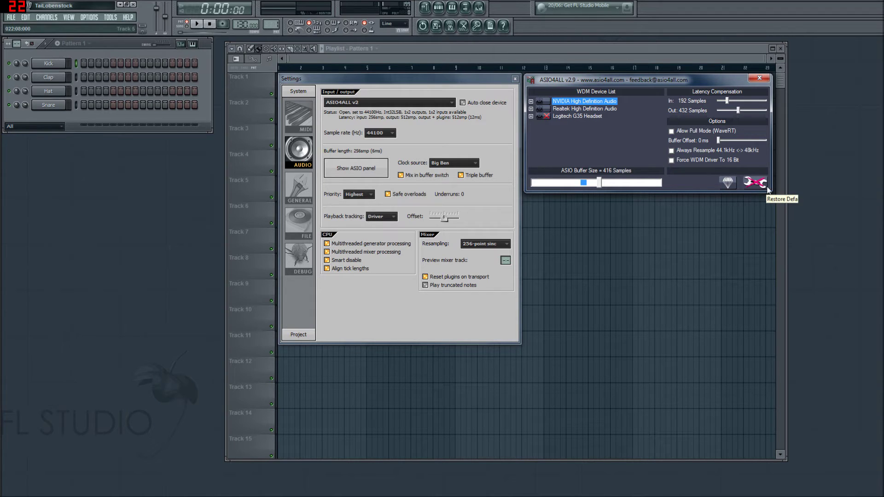
left_click(766, 189)
left_click(766, 189)
Step: Close the ASIO4ALL panel and set output to Speakers (2- Logitech G35 Headset)
left_click(759, 78)
left_click(391, 102)
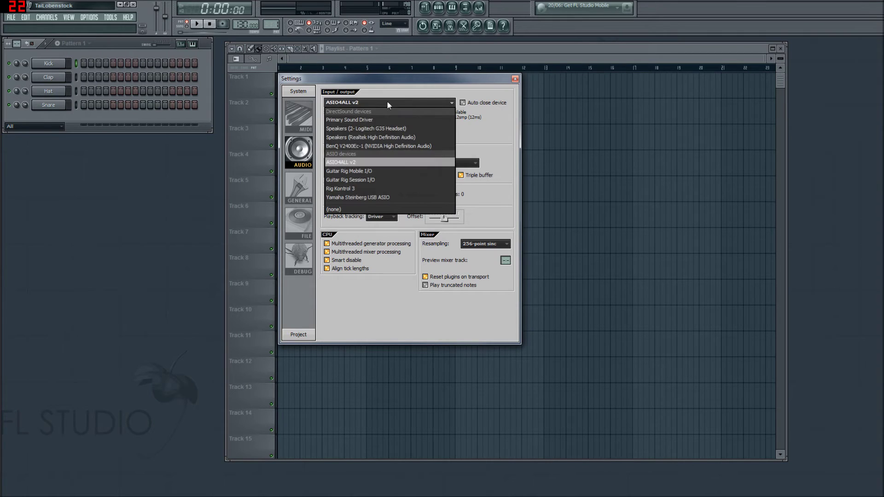
left_click(375, 104)
left_click(381, 103)
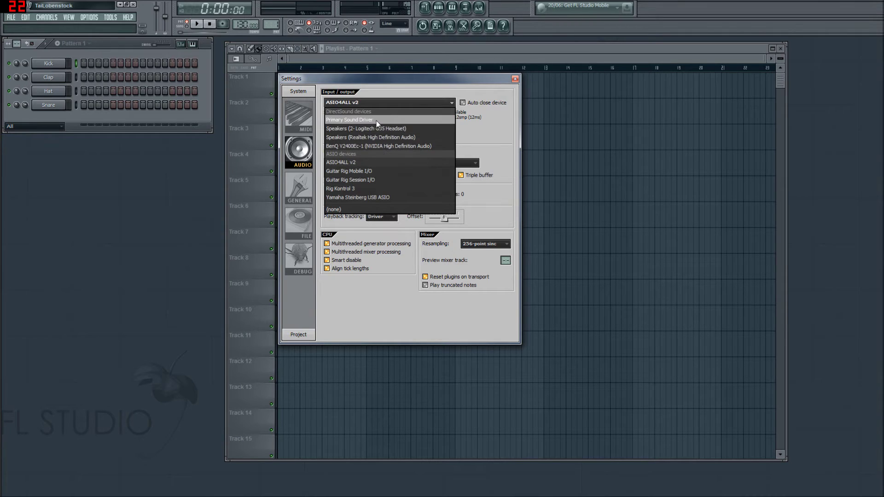
left_click(406, 128)
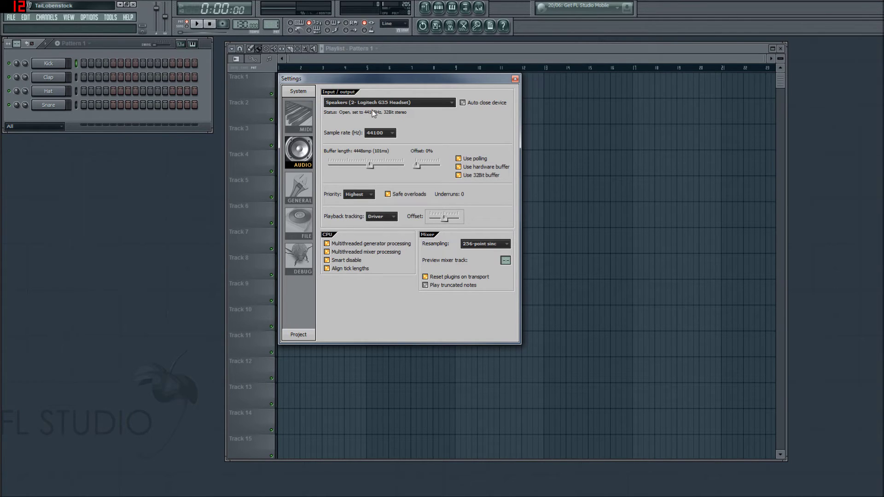
Step: Try buffer lengths from 128 to 1536 samples, ending at 4656 samples (106 ms)
scroll(368, 165, "down", 1)
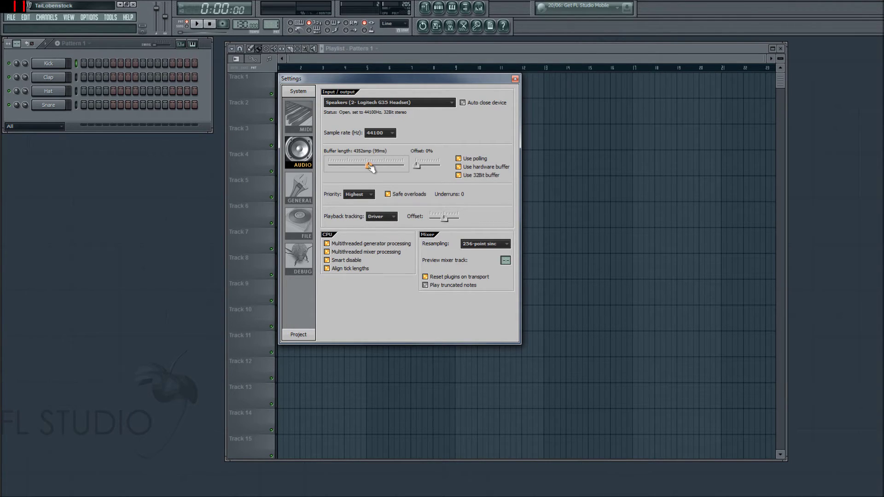
scroll(371, 165, "up", 7)
scroll(357, 159, "up", 5)
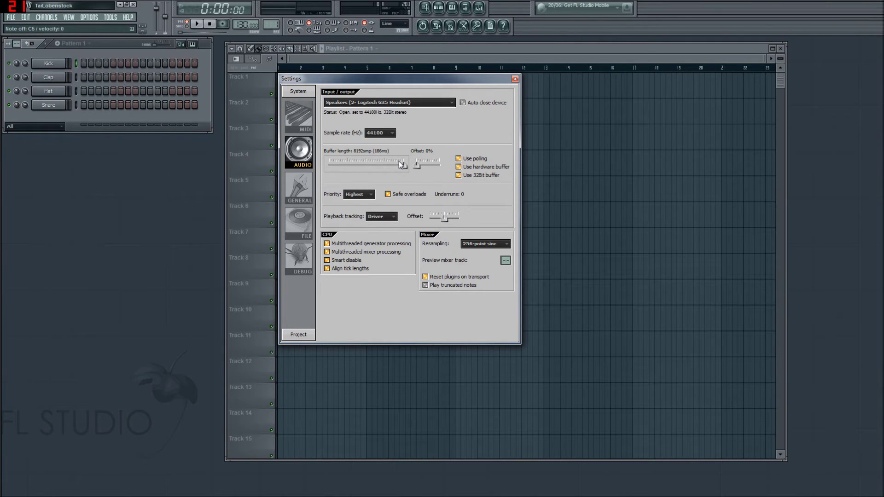
left_click_drag(404, 165, 330, 165)
mouse_move(330, 165)
left_mouse_down()
mouse_move(356, 165)
mouse_move(329, 167)
left_mouse_up()
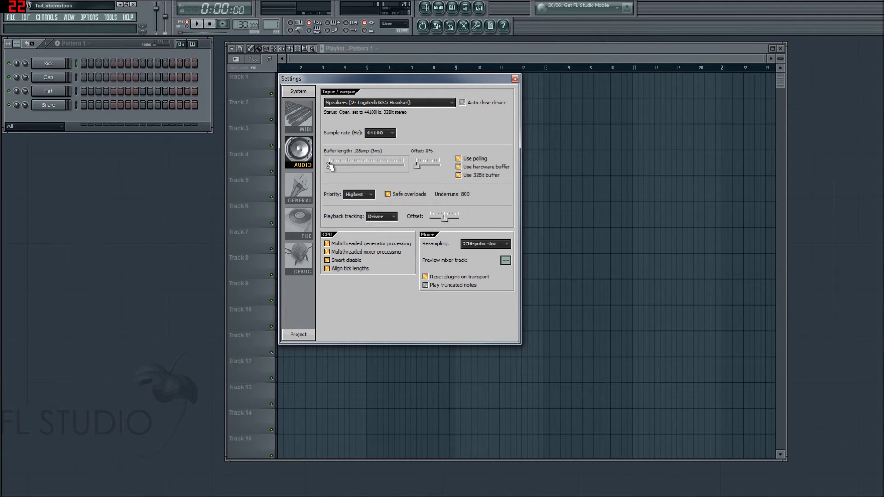
left_click_drag(329, 167, 339, 167)
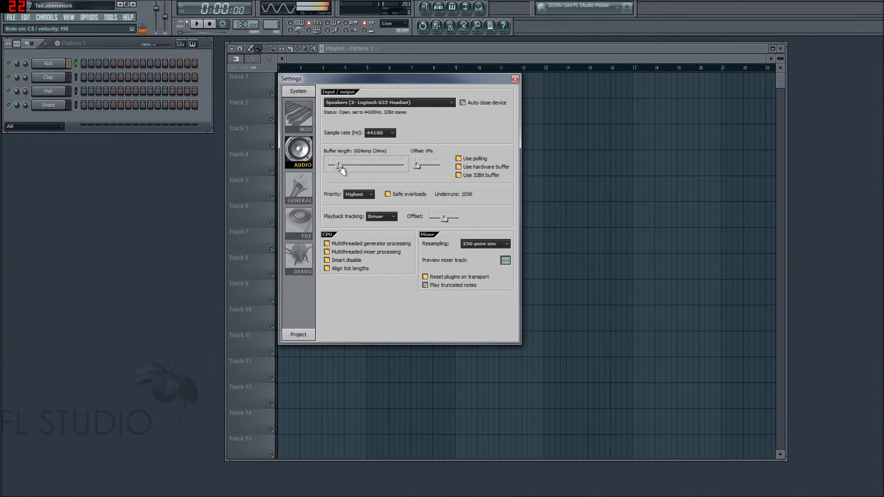
left_click_drag(342, 168, 346, 169)
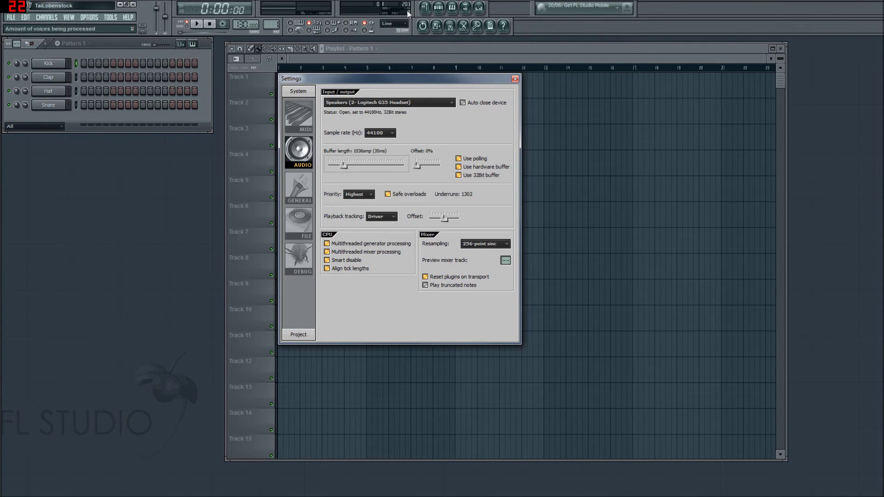
left_click_drag(343, 165, 369, 174)
Step: Set the buffer length to 4864 samples (111 ms), keeping offset 0% and Highest priority
left_click(413, 104)
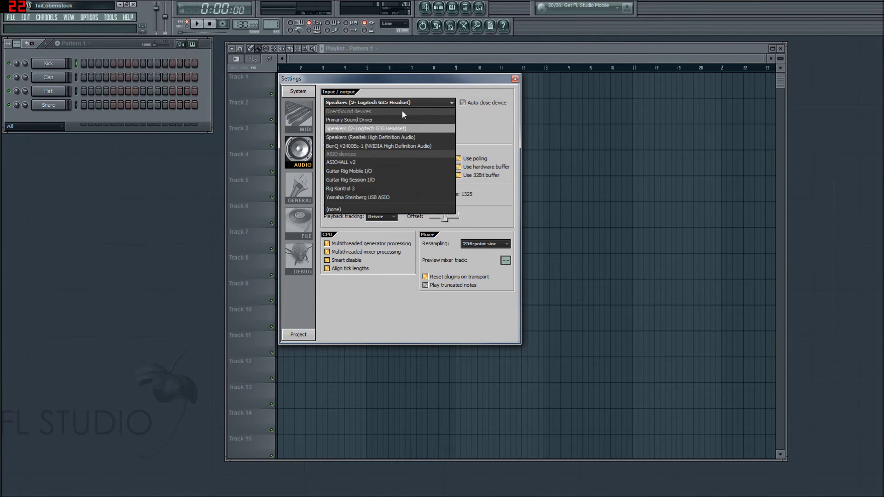
left_click(410, 103)
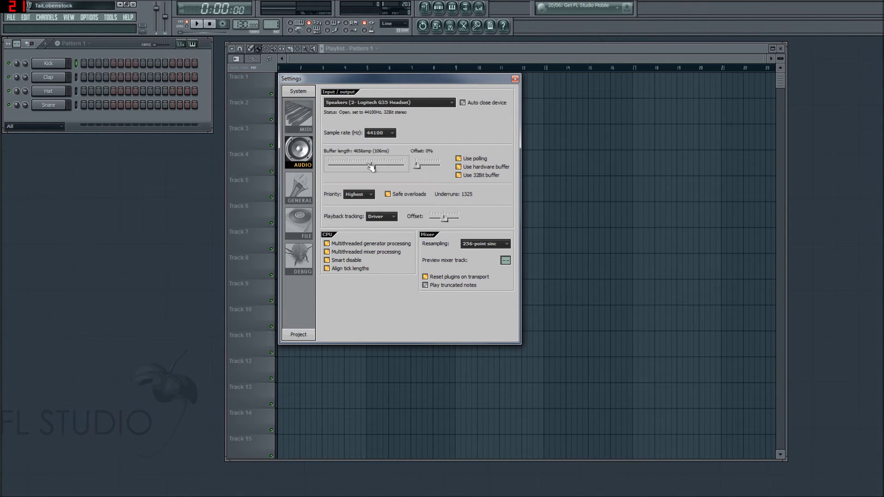
left_click_drag(372, 164, 344, 169)
left_click_drag(344, 169, 373, 166)
left_click(417, 163)
left_click(370, 196)
left_click(366, 196)
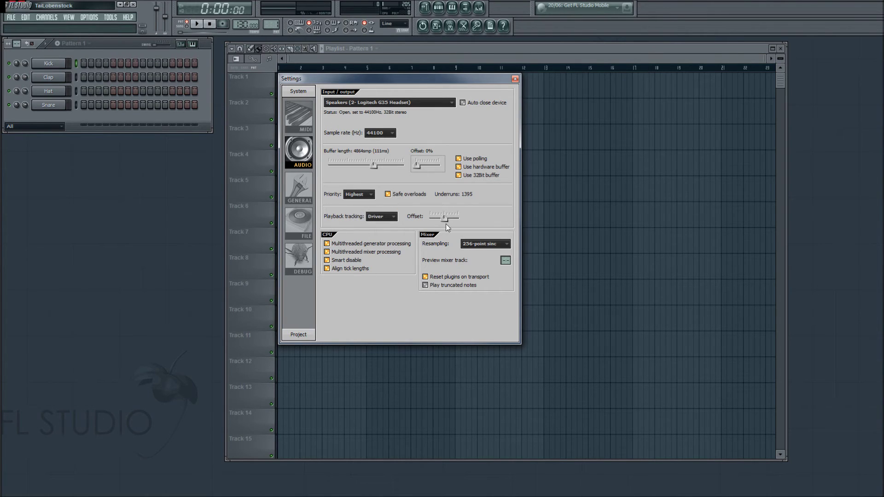
Step: Set the mixer resampling quality to 6-point hermite, then show the General settings page
left_click(479, 245)
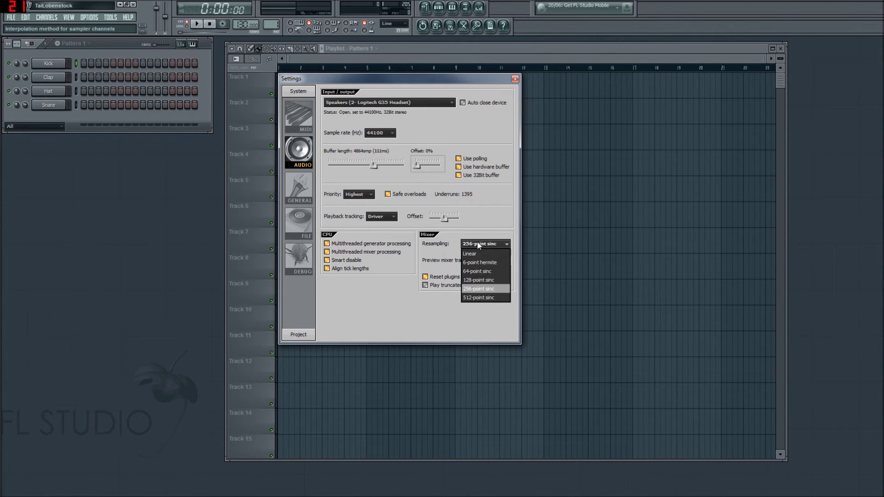
left_click(478, 245)
left_click(479, 245)
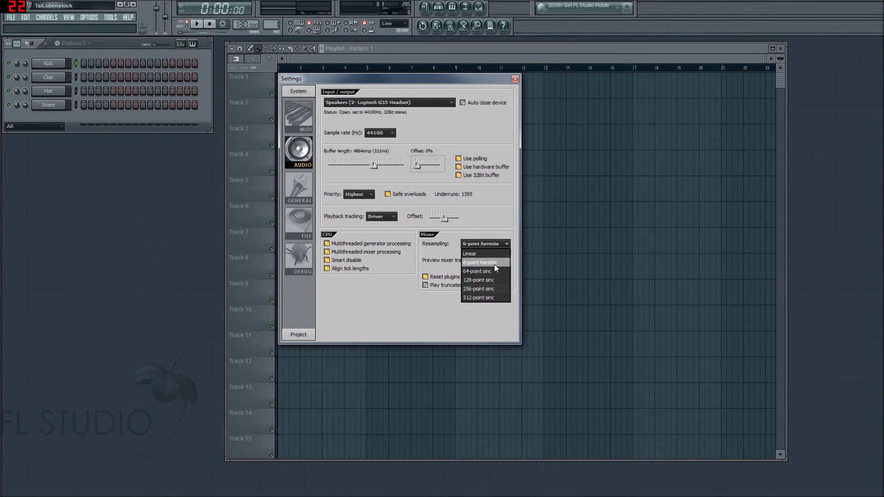
left_click(495, 264)
left_click(485, 244)
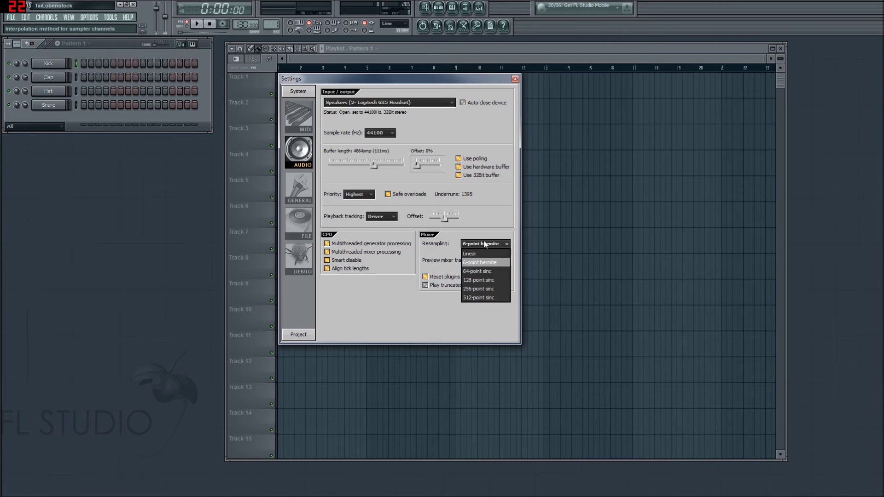
left_click(484, 245)
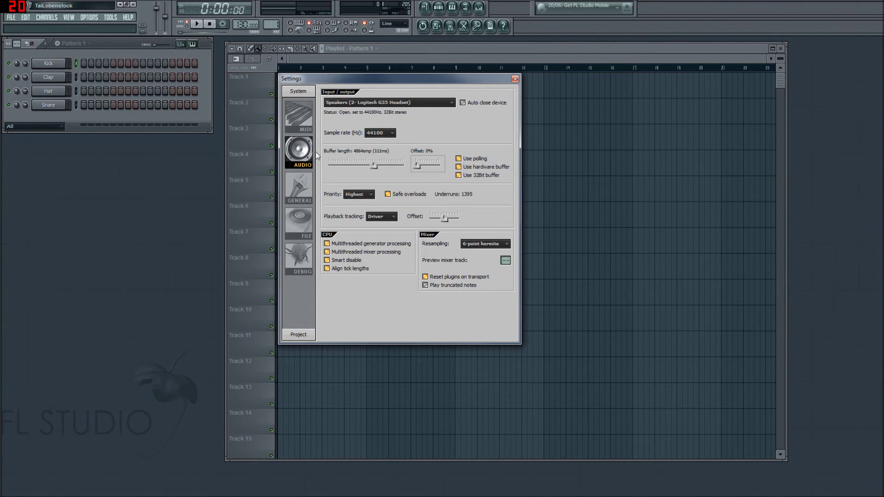
left_click(491, 245)
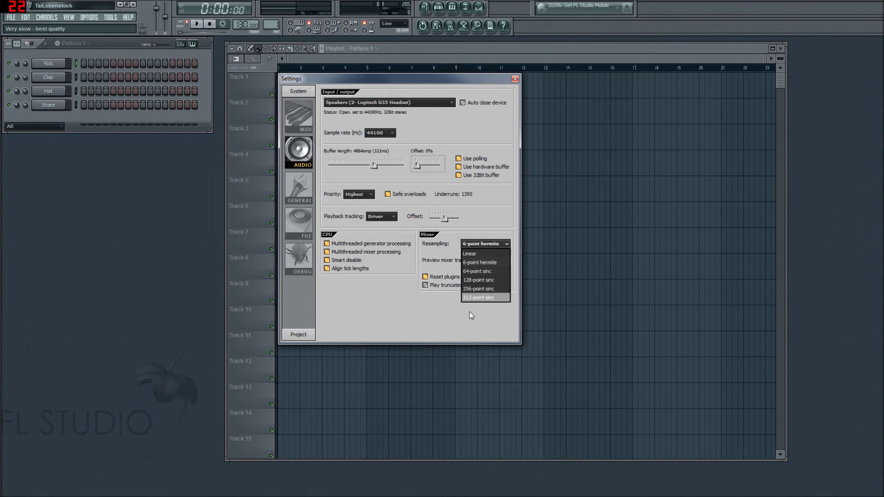
left_click(480, 263)
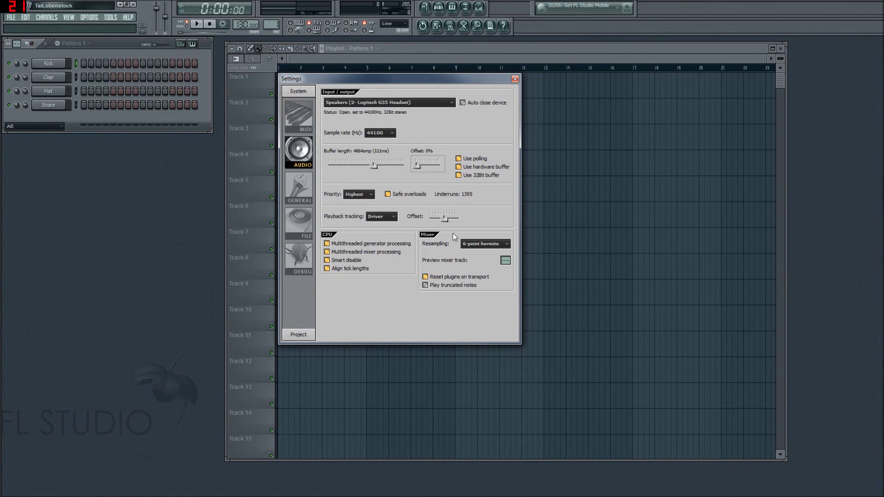
left_click(301, 189)
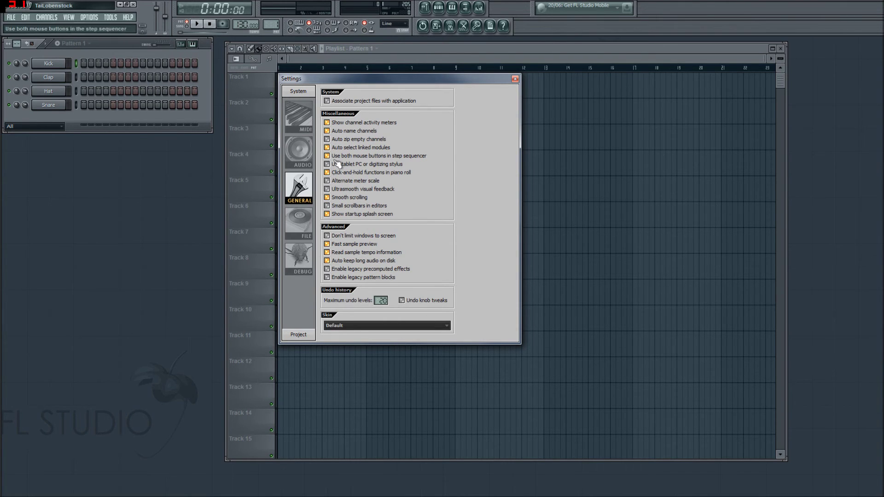
Step: Leave 'Enable legacy pattern blocks' unchecked in General settings, then show the File page
left_click(328, 277)
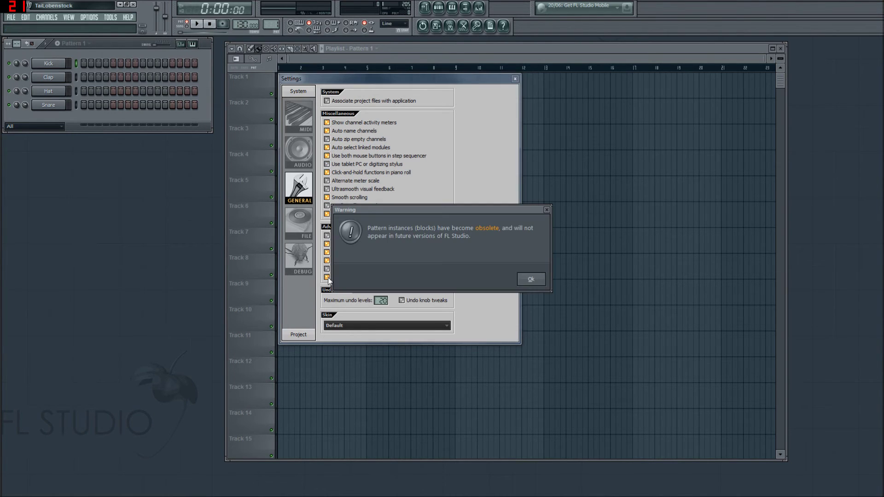
left_click(534, 279)
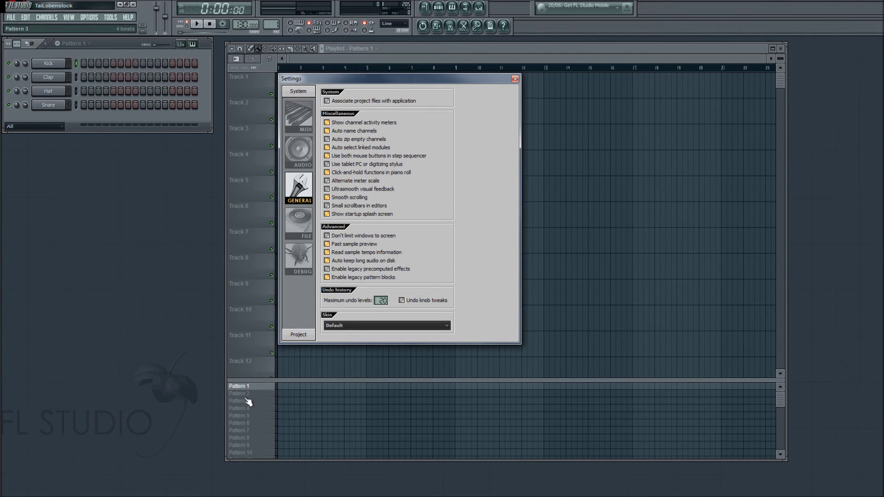
left_click(327, 277)
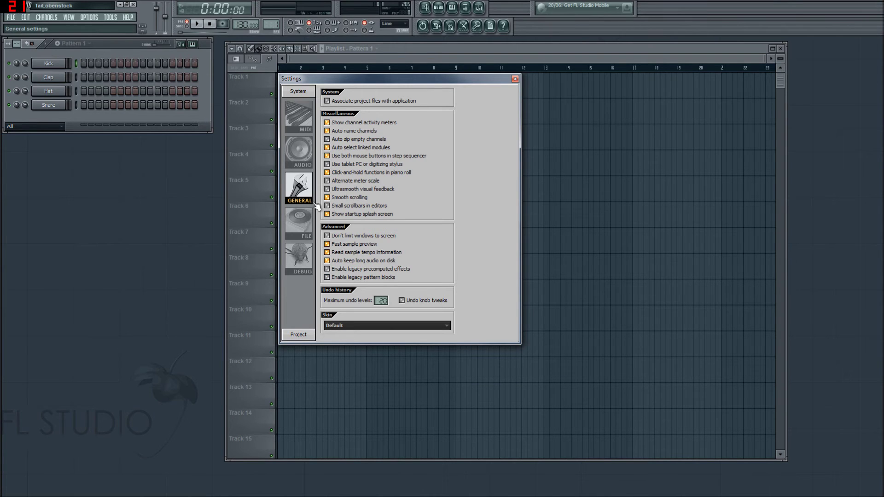
left_click(294, 228)
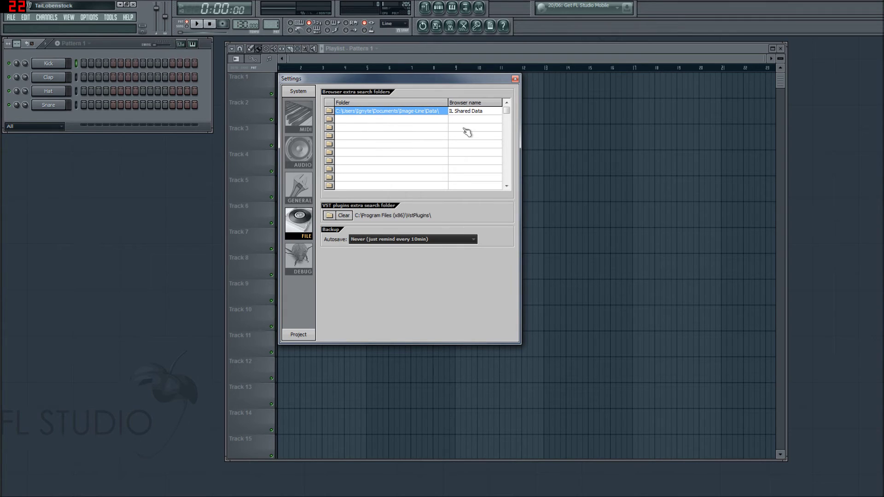
Step: Set Autosave to 'Frequently (every 5min & before risky operations)', then view the Debug log
left_click(407, 240)
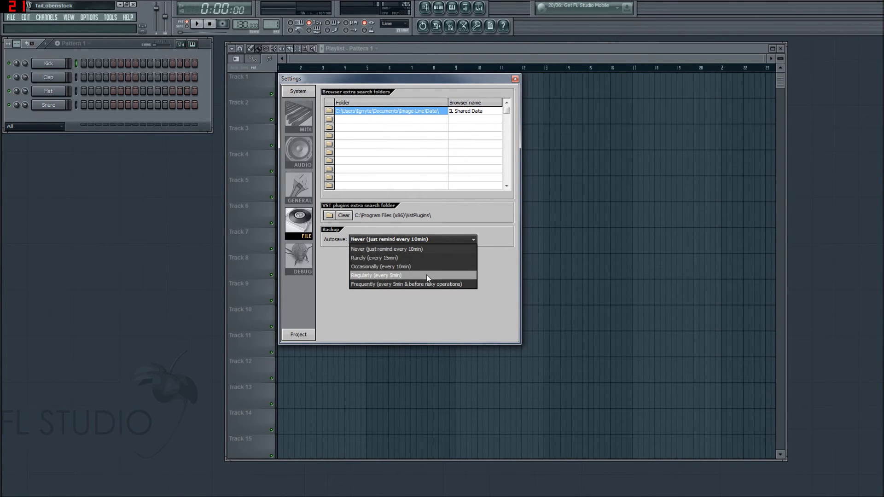
left_click(460, 282)
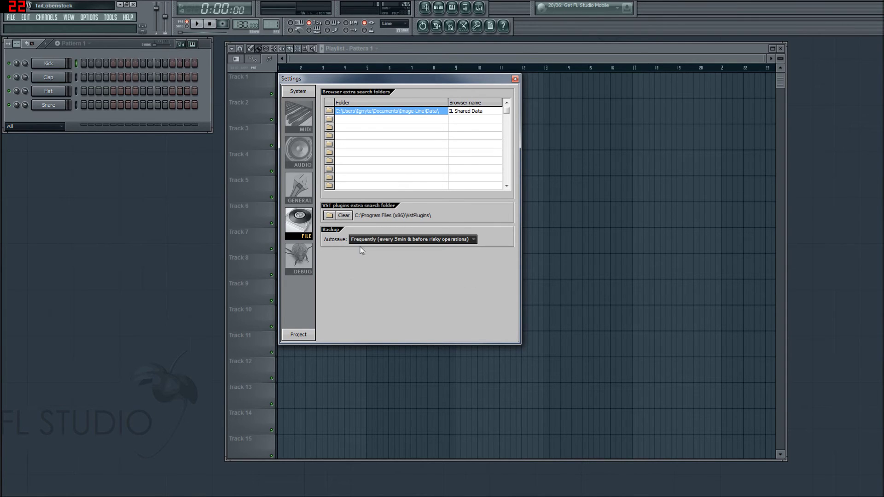
left_click(306, 261)
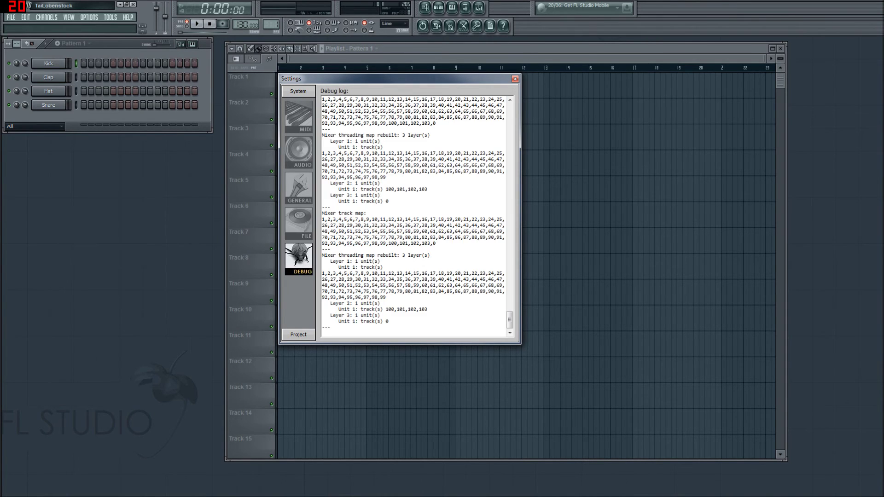
left_click_drag(509, 320, 498, 358)
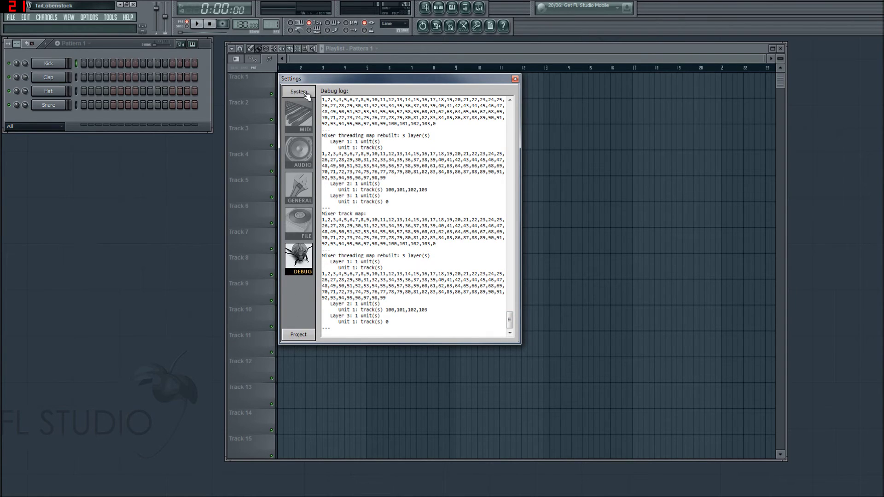
Step: Browse the Project Info and Project General settings pages, including via OPTIONS > Project info
left_click(298, 336)
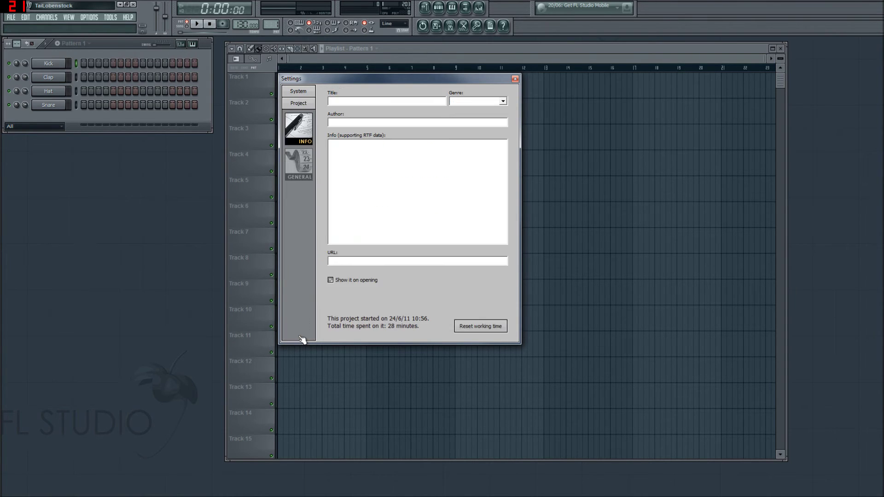
left_click(305, 161)
left_click(304, 129)
left_click(90, 18)
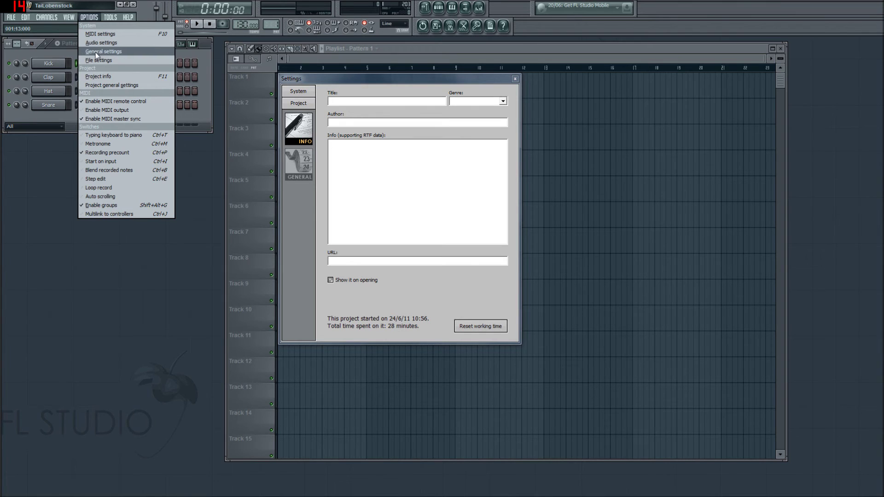
left_click(157, 76)
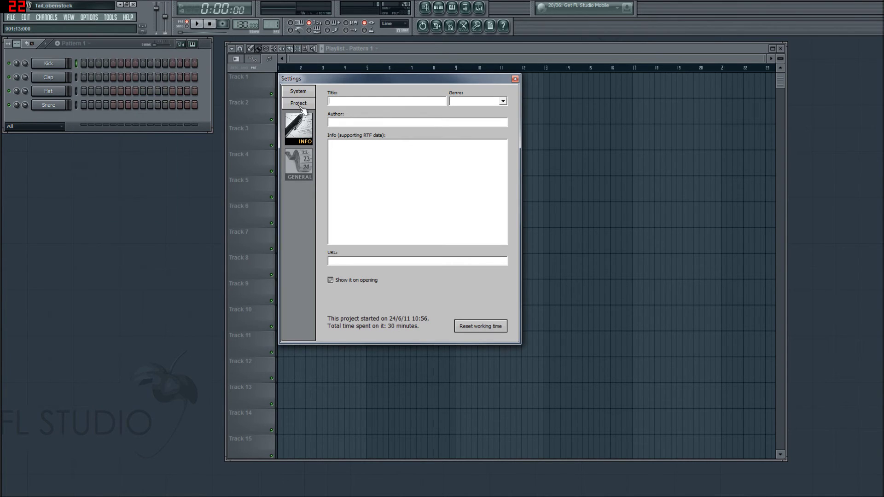
Step: Compare Project general settings with the project title, author and info fields, then close Settings
left_click(90, 17)
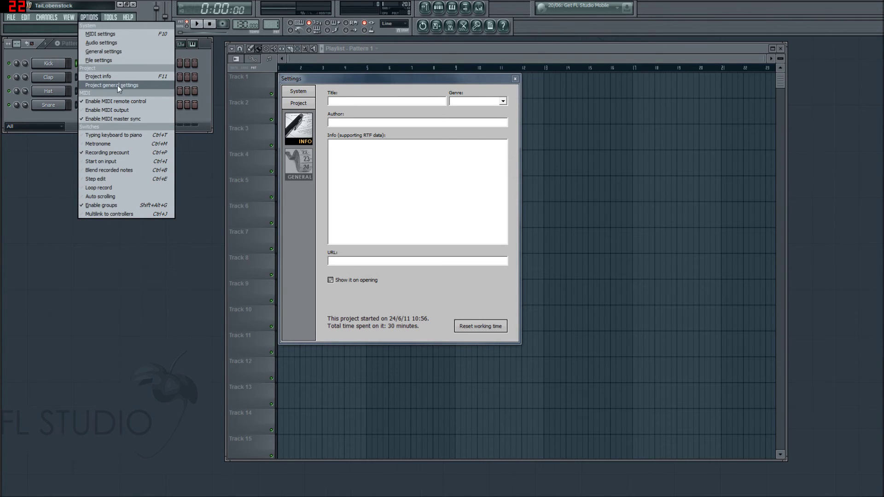
left_click(296, 178)
left_click(296, 178)
left_click(304, 133)
left_click(306, 168)
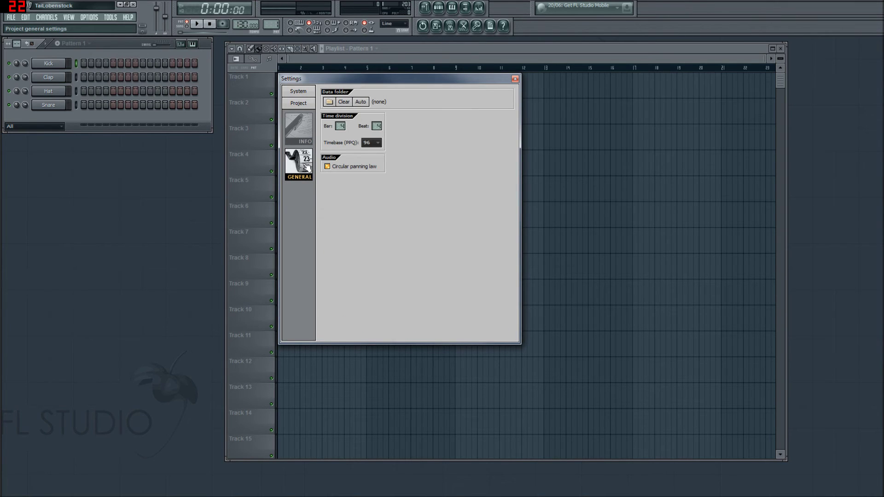
left_click(300, 128)
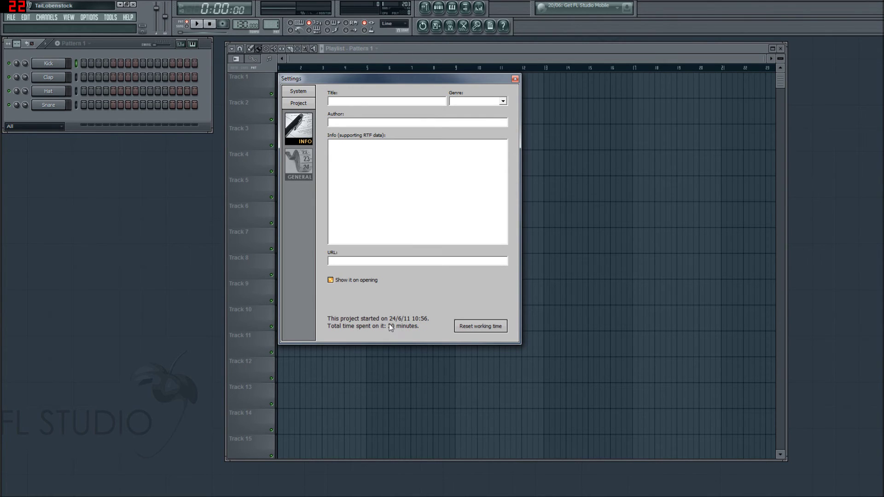
left_click(304, 160)
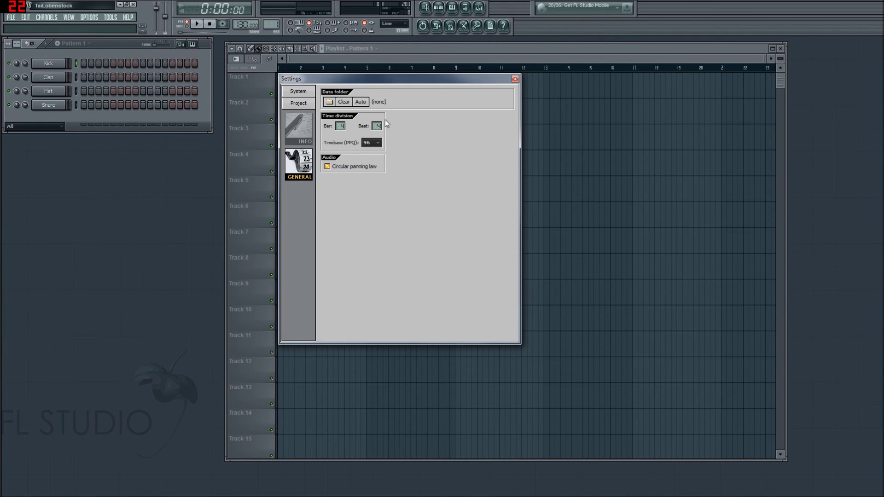
left_click(515, 79)
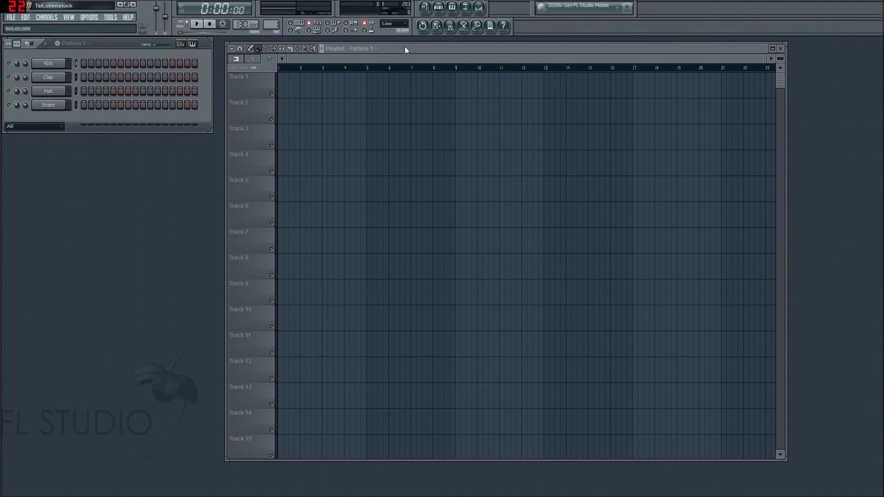
Step: Restore FL Studio from maximized, narrow it to reveal the desktop, and centre the Explorer Movies window
left_click_drag(411, 49, 883, 317)
key("F5")
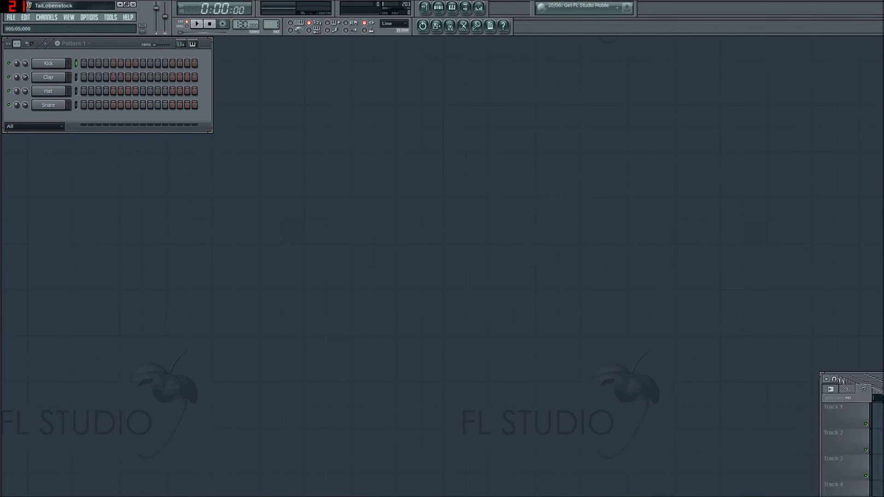
left_click_drag(455, 79, 349, 43)
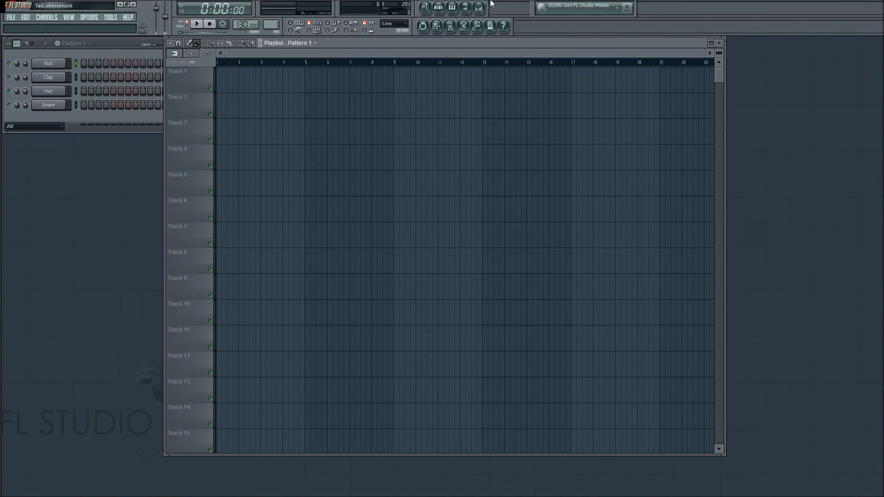
left_click(128, 4)
left_click(129, 5)
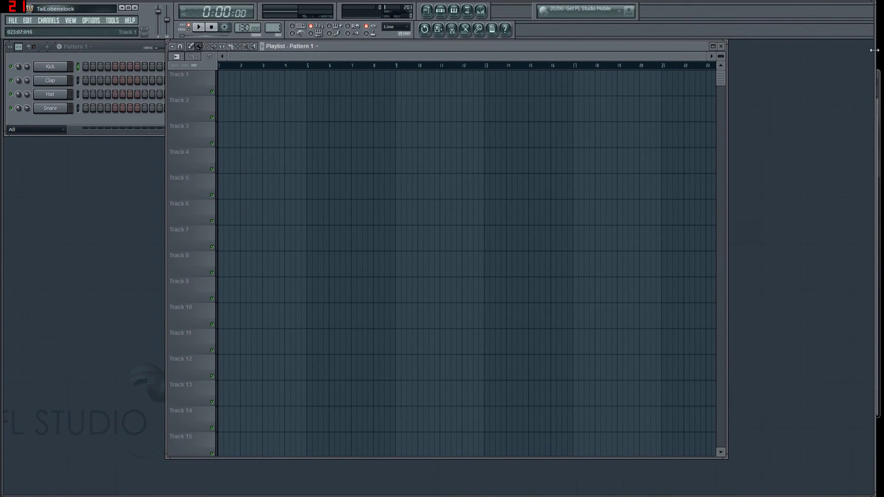
left_click_drag(874, 12, 718, 34)
left_click_drag(778, 75, 756, 83)
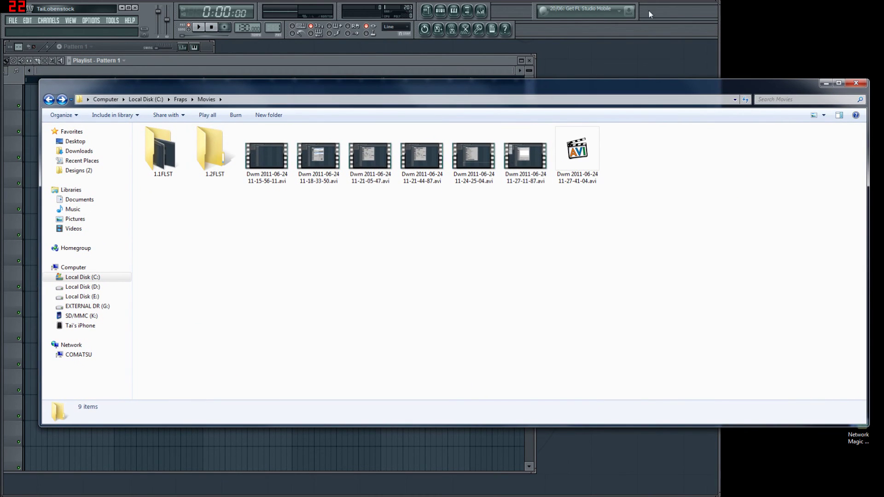
Step: Bring FL Studio in front of Explorer and shift the Playlist down-right to uncover the Channel rack
left_click(669, 10)
left_click_drag(427, 59, 594, 71)
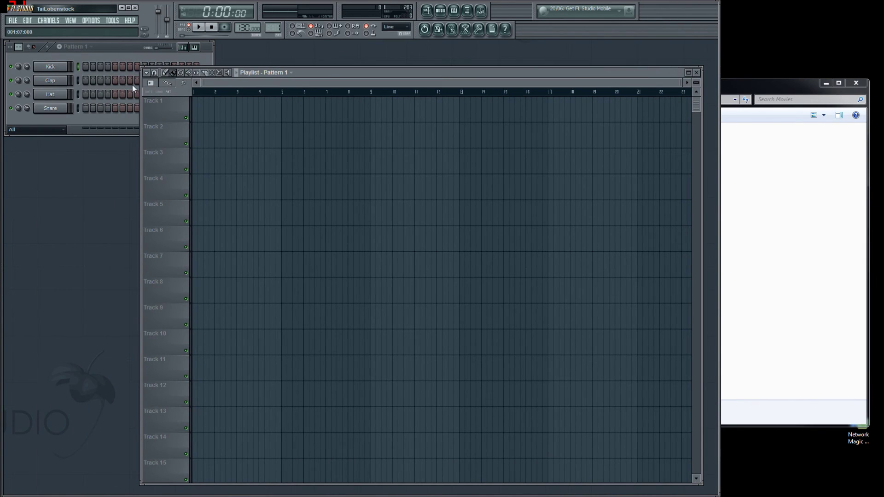
Step: Detach the Playlist into its own window and place it in the upper right
left_click(148, 73)
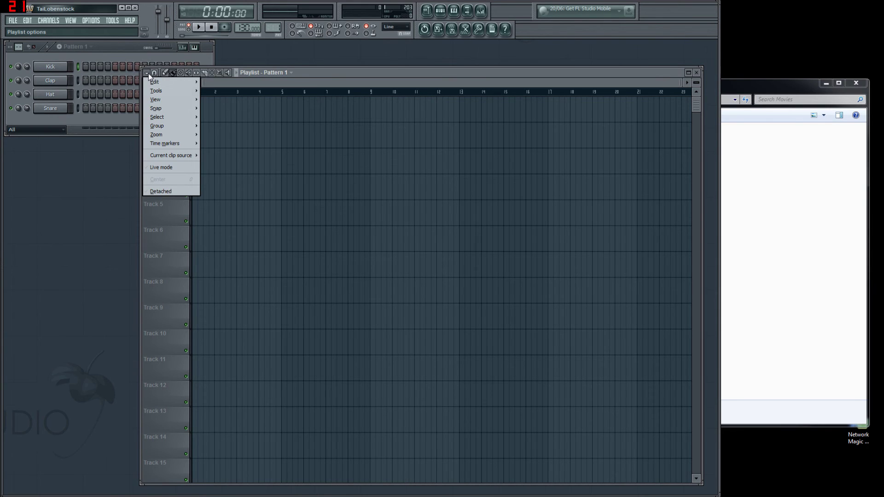
left_click(184, 193)
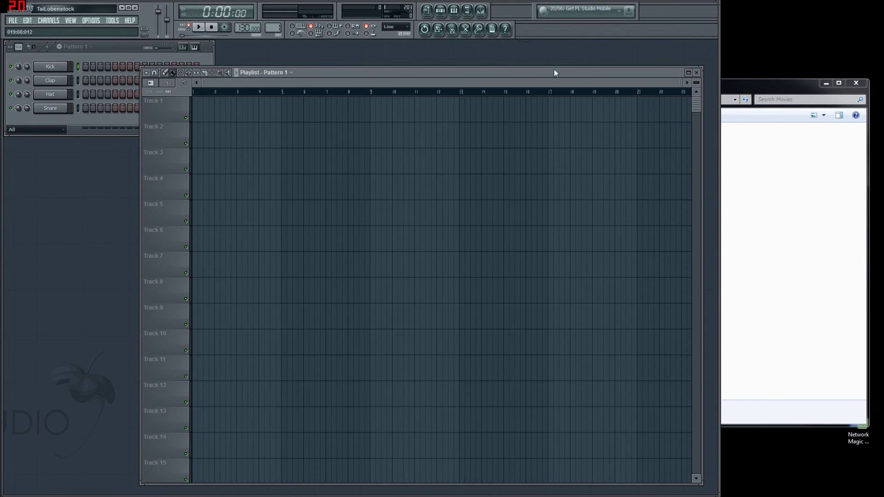
left_click_drag(517, 73, 883, 496)
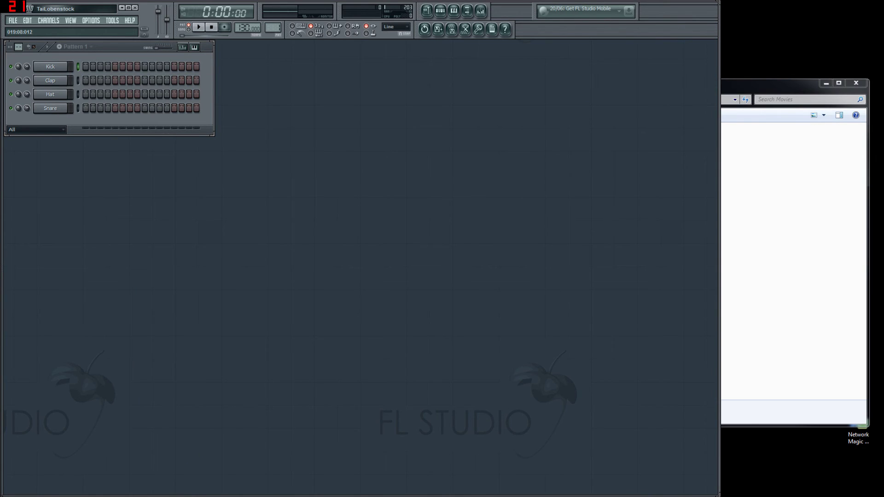
left_click_drag(883, 496, 562, 136)
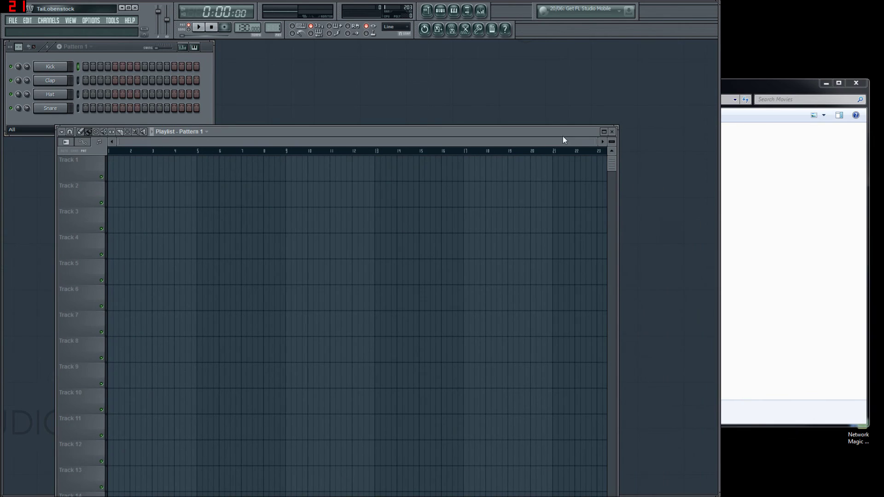
left_click(605, 133)
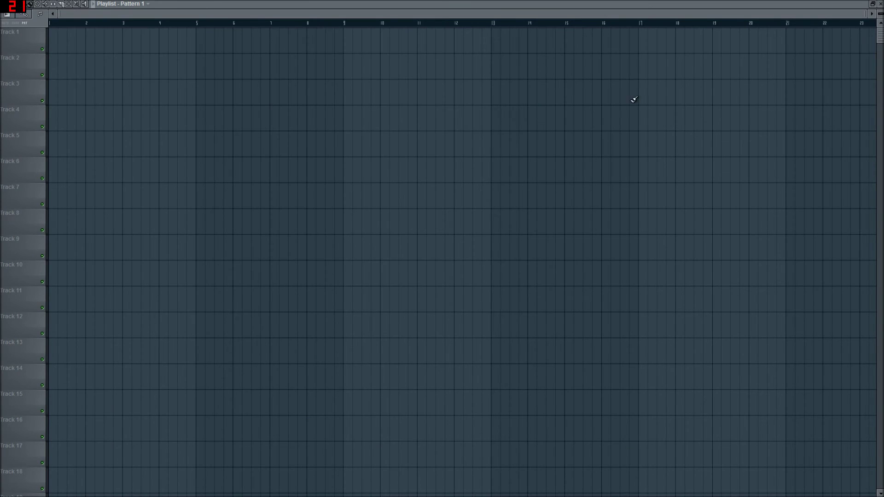
left_click(873, 4)
left_click_drag(465, 135, 677, 61)
Step: Show the Browser panel with Alt+F8 and check its options list without changes
key("alt+F8")
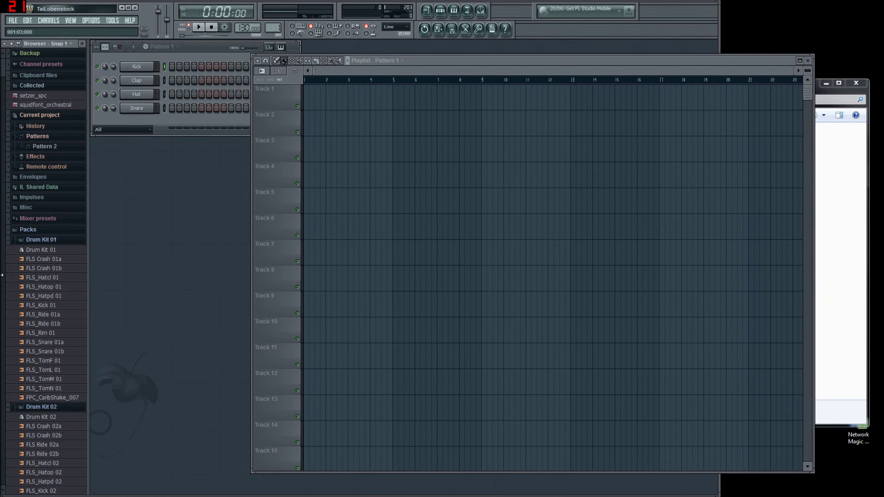
left_click(5, 44)
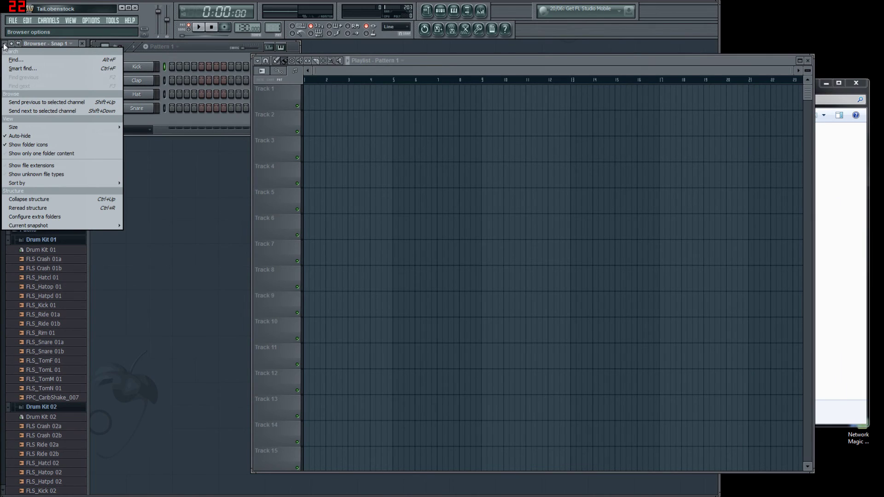
left_click(5, 44)
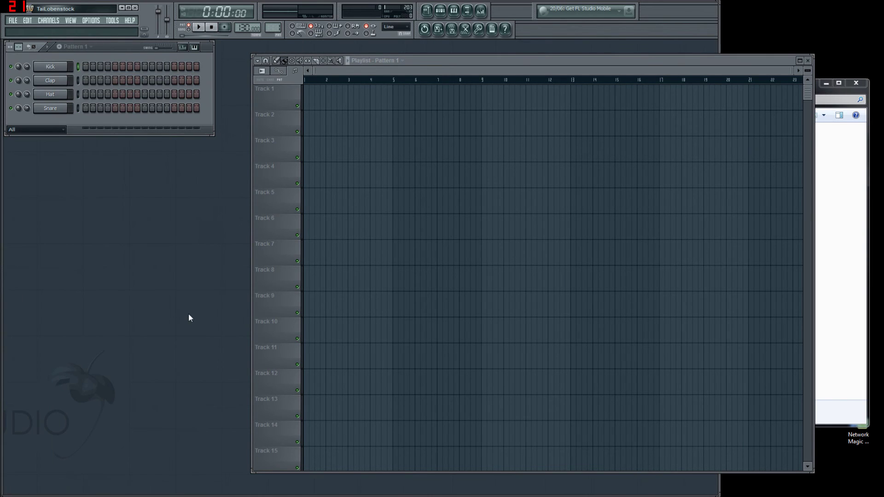
Step: Open the Kick channel's Piano roll, detach it, then dock it back into the workspace
left_click(453, 10)
left_click(105, 88)
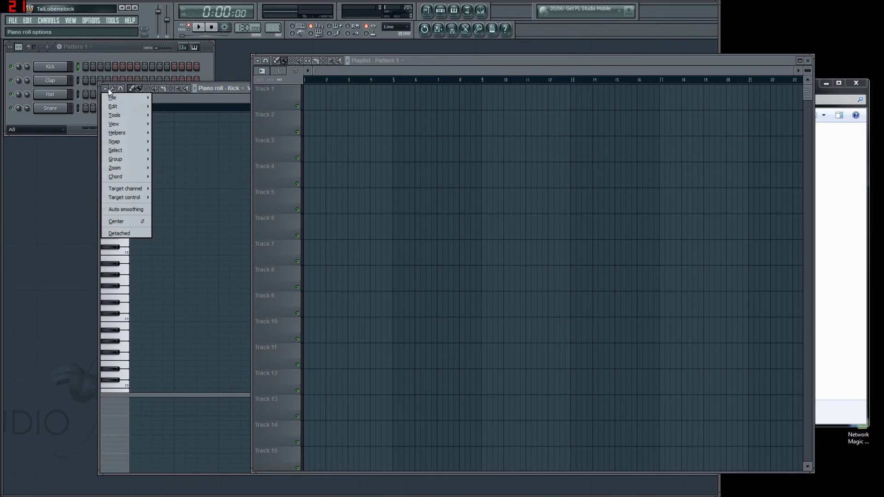
left_click(130, 233)
left_click_drag(345, 88, 273, 102)
left_click(63, 96)
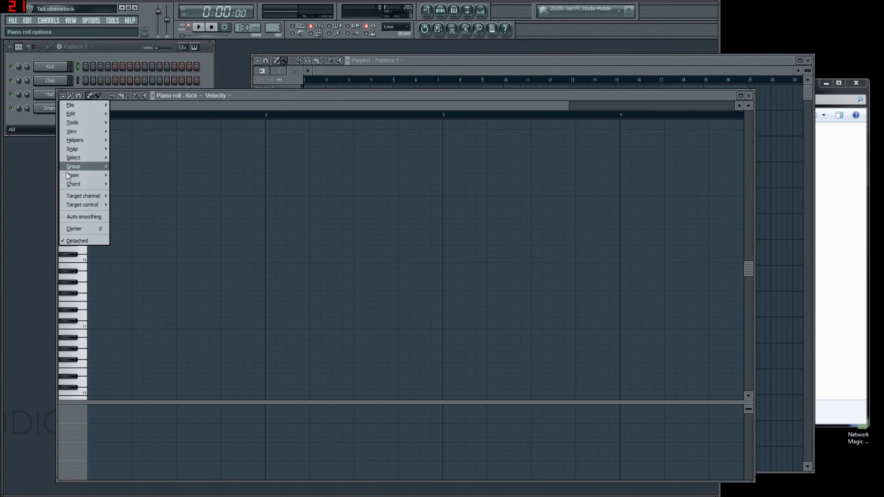
left_click(77, 240)
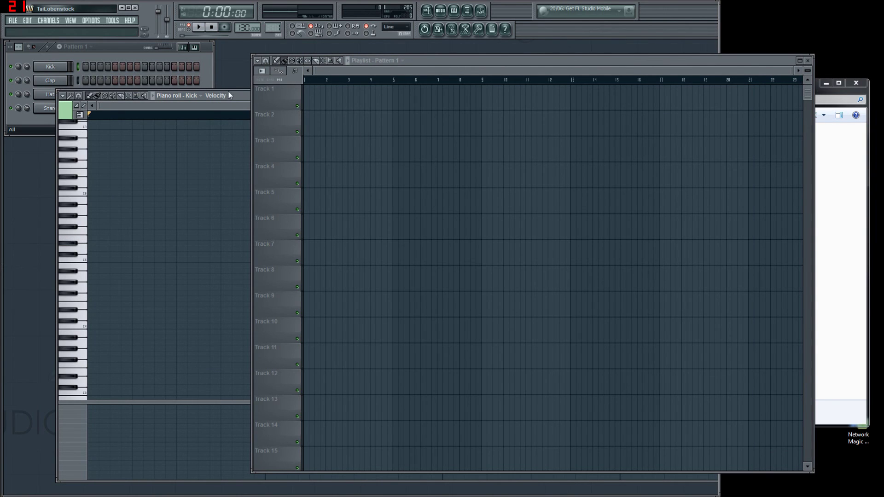
Step: Move the Playlist down-left, toggle its Detached setting, and maximize the FL Studio window
left_click_drag(772, 59, 685, 125)
left_click(170, 126)
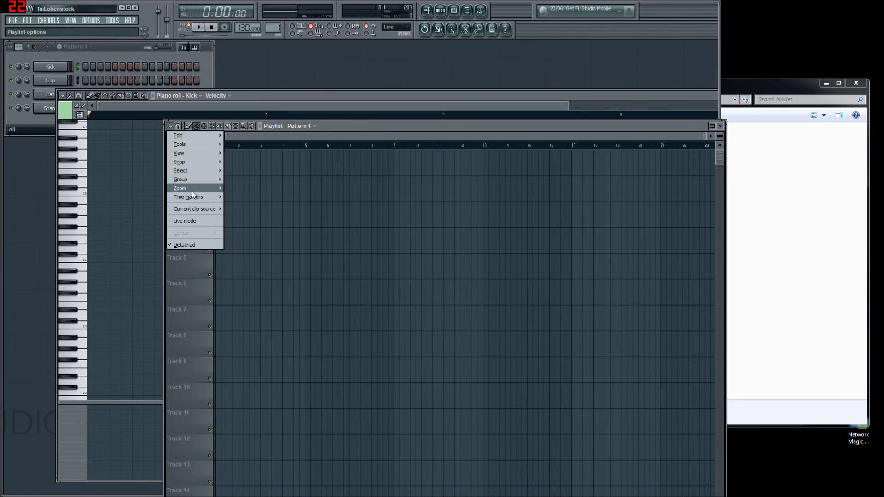
left_click(192, 244)
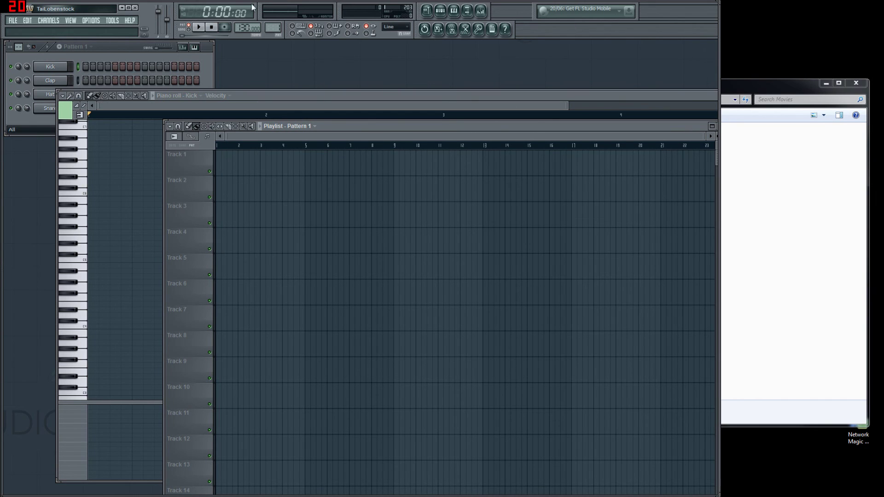
left_click(128, 8)
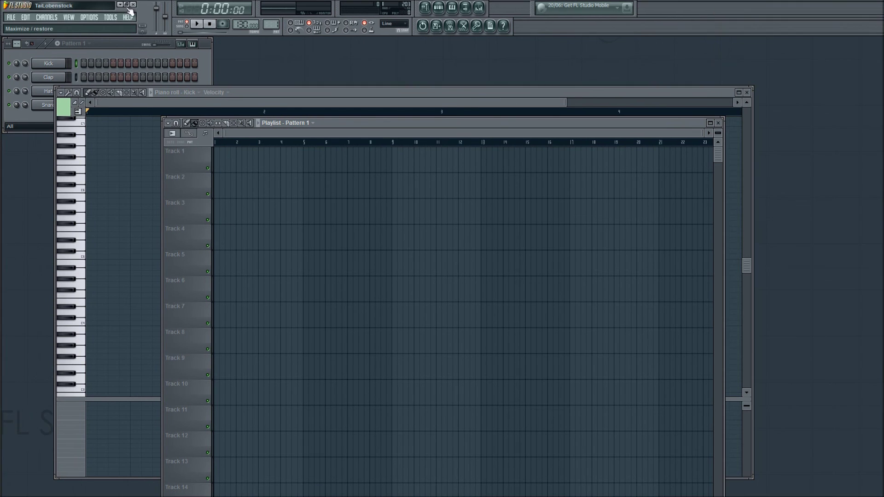
Step: Open the Mixer with F9, inspect its options, move it down, then close the Playlist and Piano roll
left_click(481, 8)
key("F9")
key("F9")
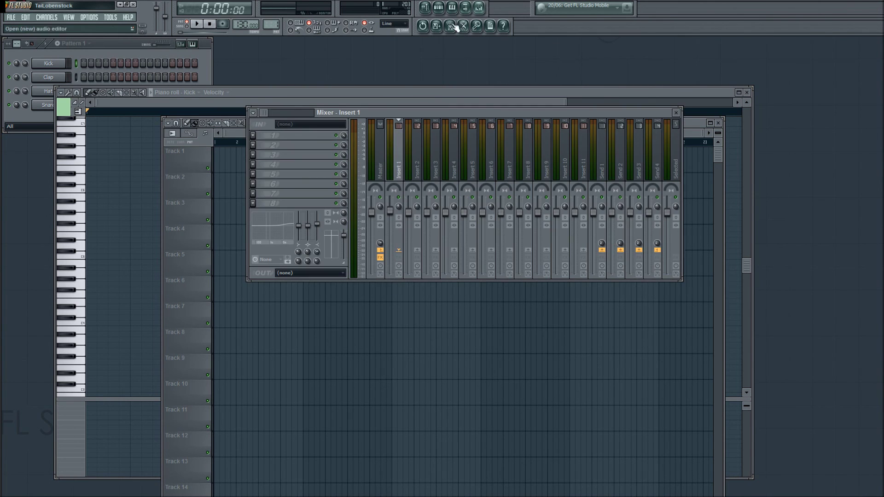
left_click(253, 112)
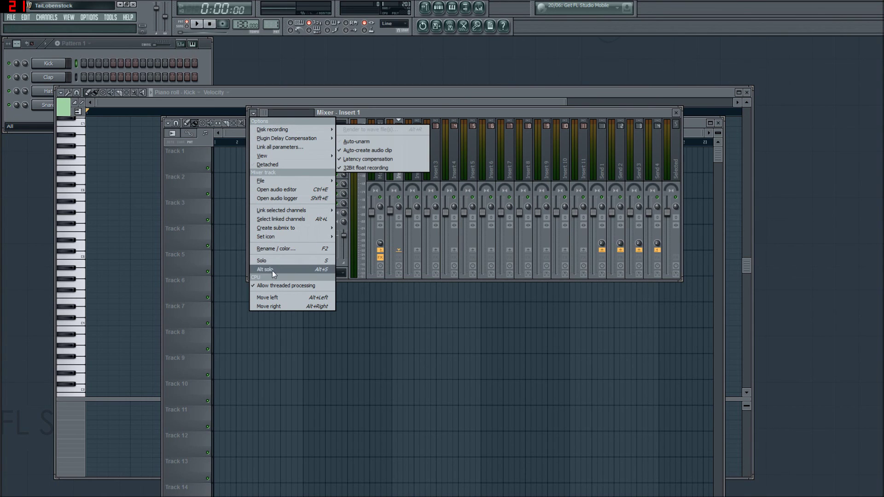
left_click(250, 107)
left_click(253, 112)
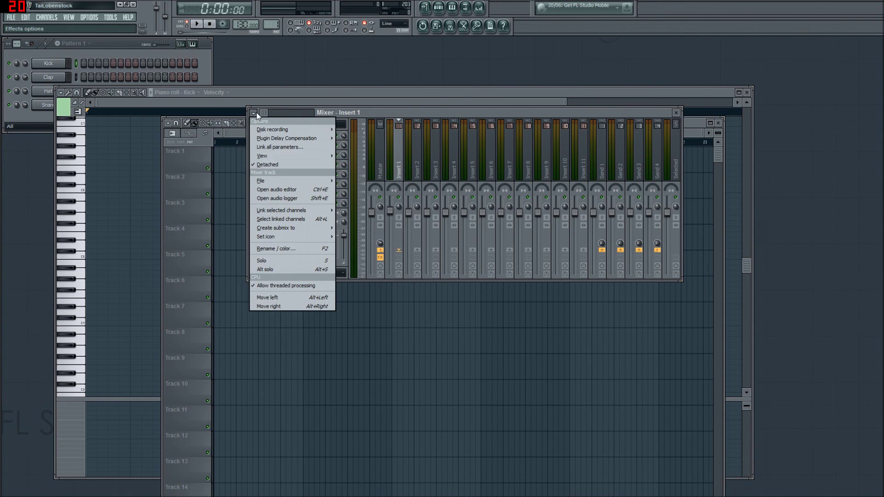
left_click(329, 141)
left_click_drag(430, 114, 425, 268)
left_click(718, 124)
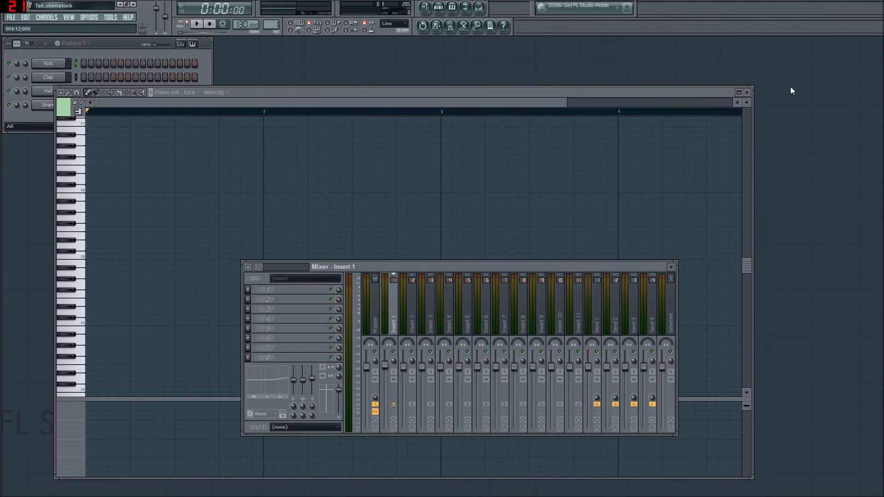
left_click(747, 92)
left_click(671, 267)
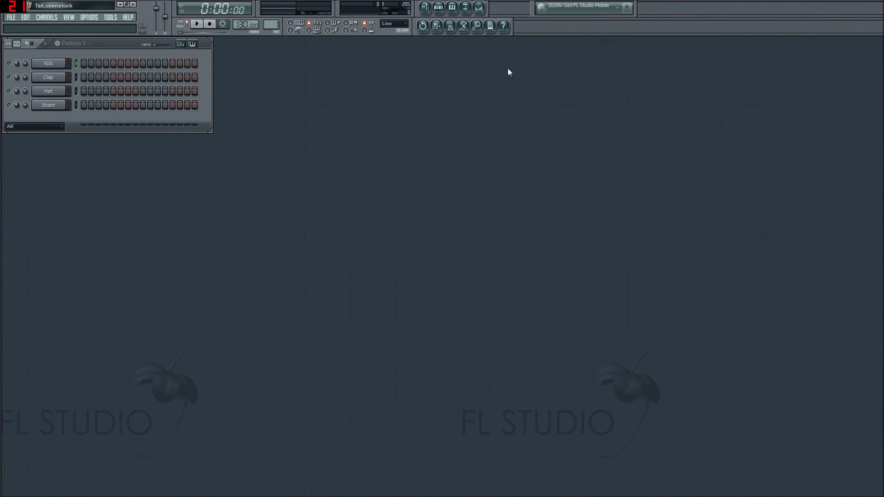
double_click(365, 220)
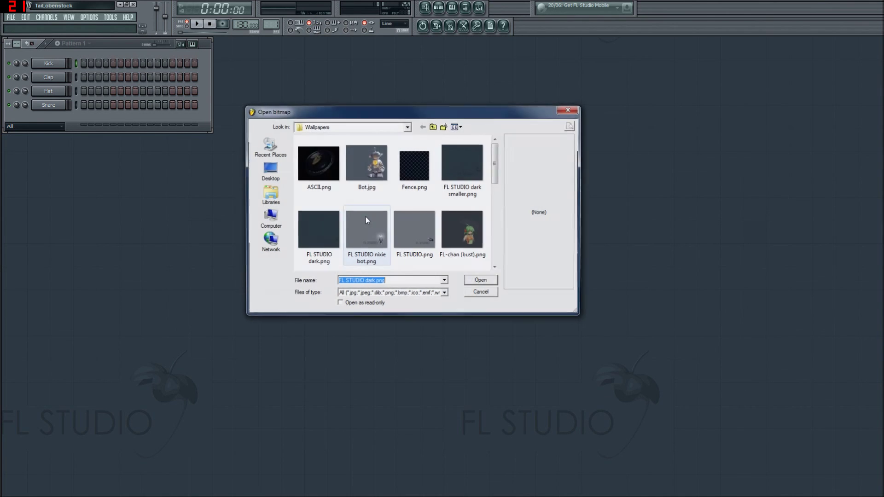
left_click_drag(495, 167, 495, 258)
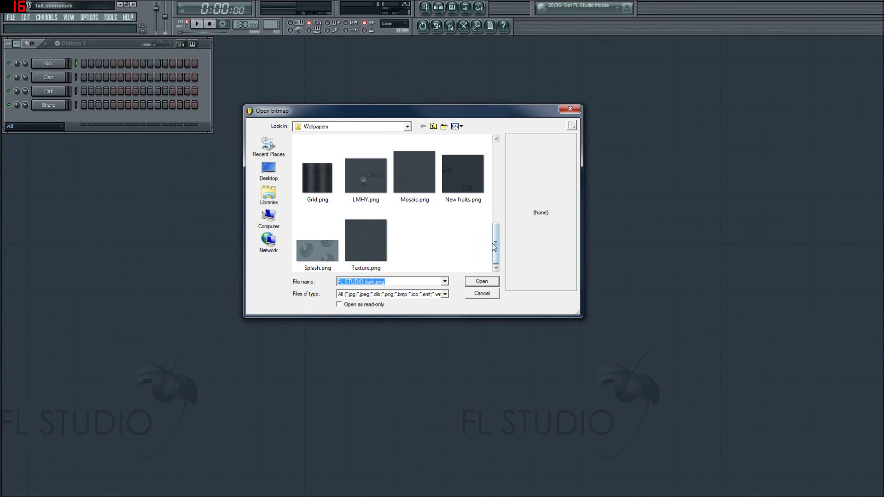
left_click_drag(496, 249, 496, 165)
left_click(478, 293)
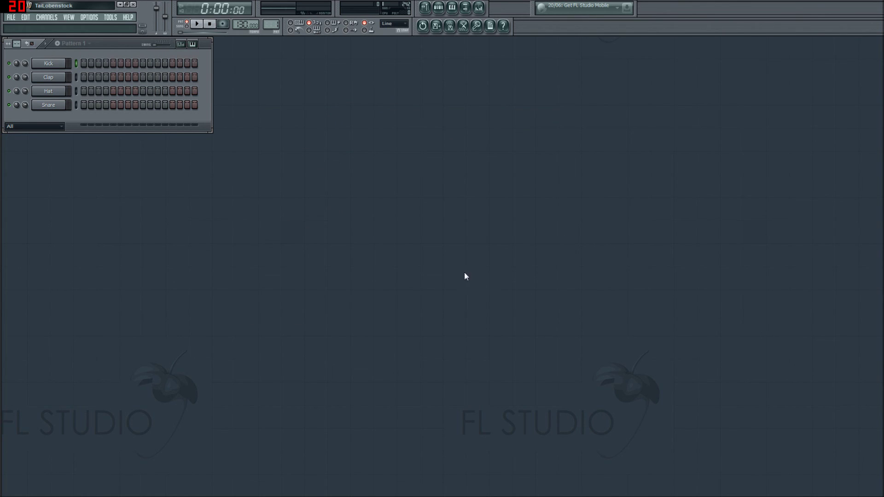
Step: Centre the Channel rack, then undock and redock the news panel and round-icon toolbar group
left_click_drag(119, 43, 385, 85)
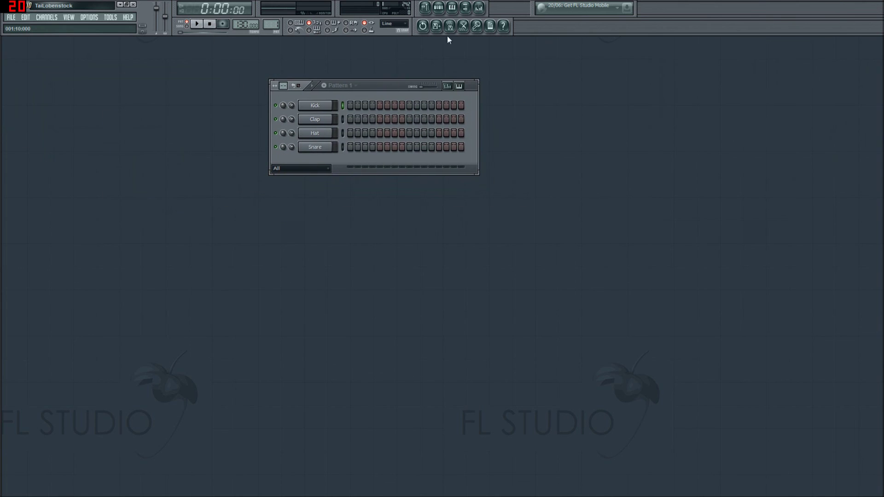
left_click_drag(537, 9, 591, 164)
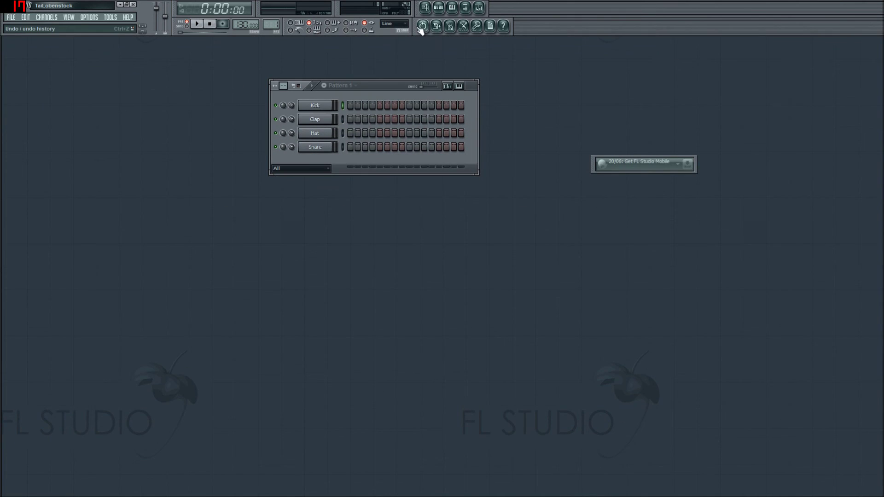
left_click_drag(413, 27, 544, 131)
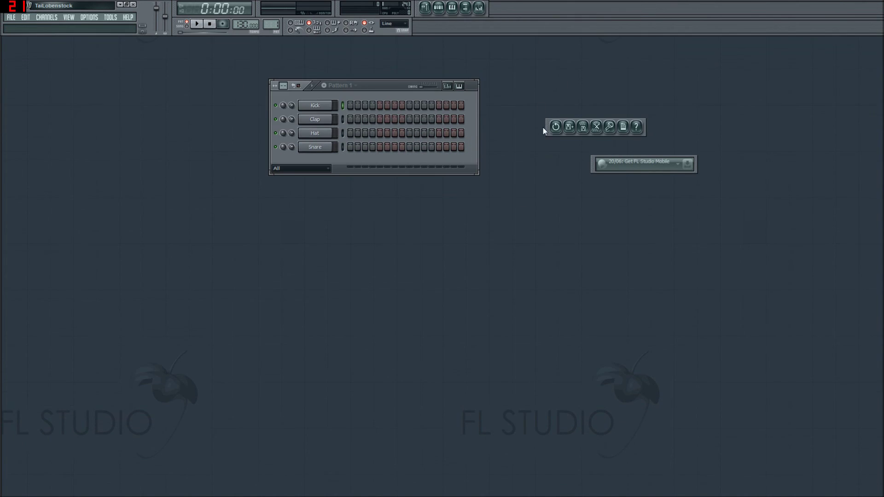
left_click_drag(449, 258, 416, 32)
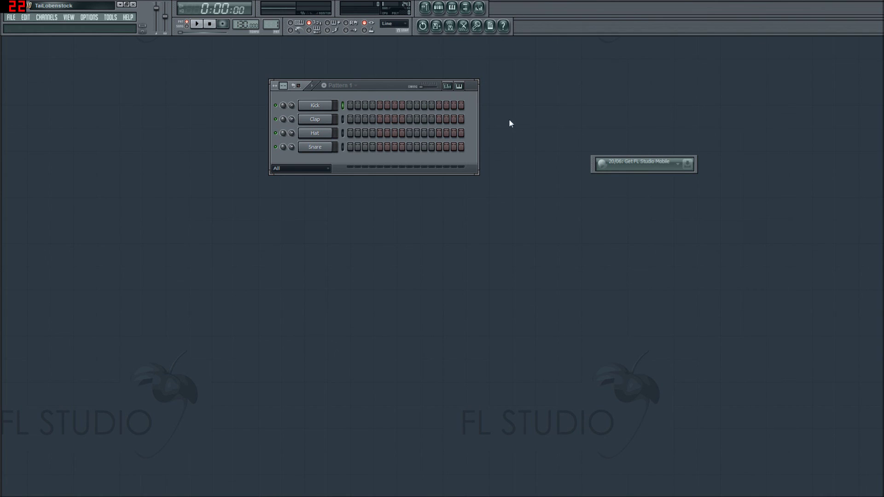
left_click_drag(595, 173, 474, 3)
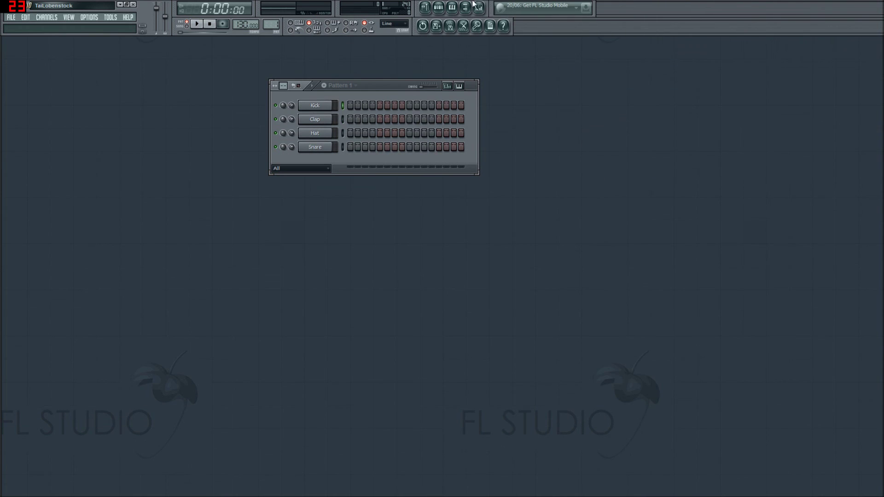
Step: Enlarge the Channel rack to show all rows and steps and return it to the top-left
left_click_drag(378, 88, 420, 63)
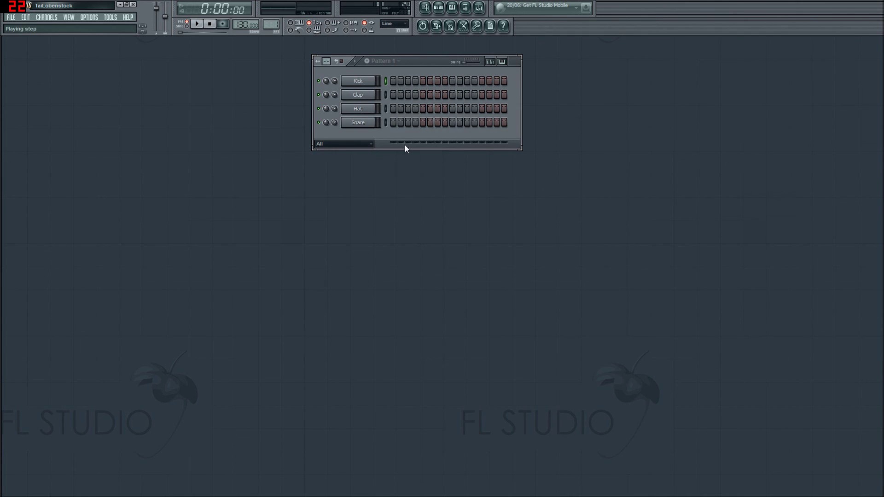
left_click_drag(405, 149, 404, 114)
mouse_move(516, 73)
left_mouse_down()
mouse_move(524, 112)
mouse_move(518, 74)
left_mouse_up()
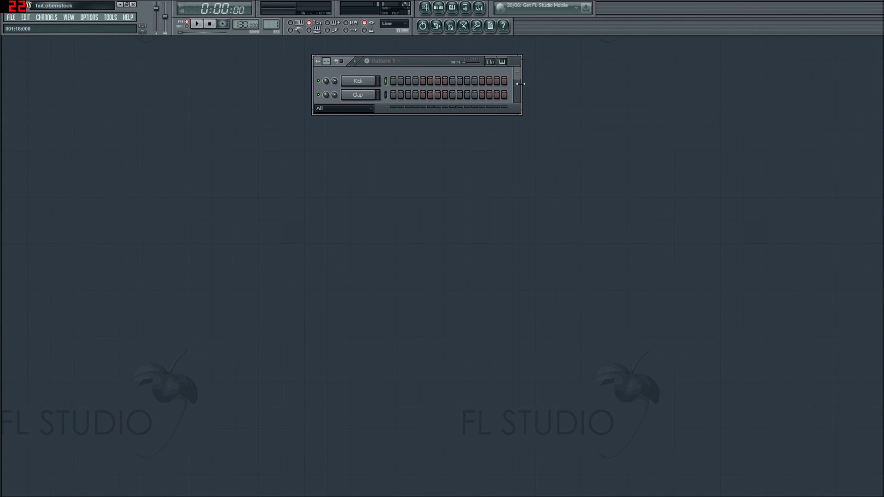
left_click_drag(641, 91, 256, 72)
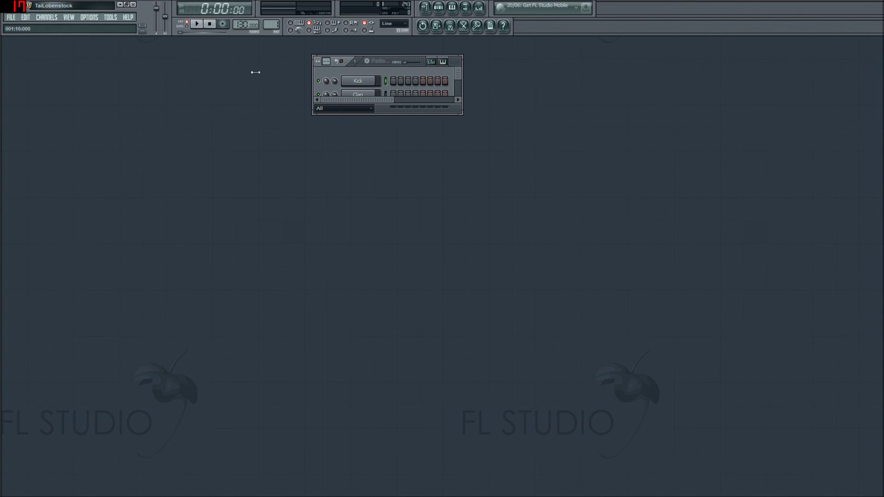
left_click_drag(463, 116, 594, 251)
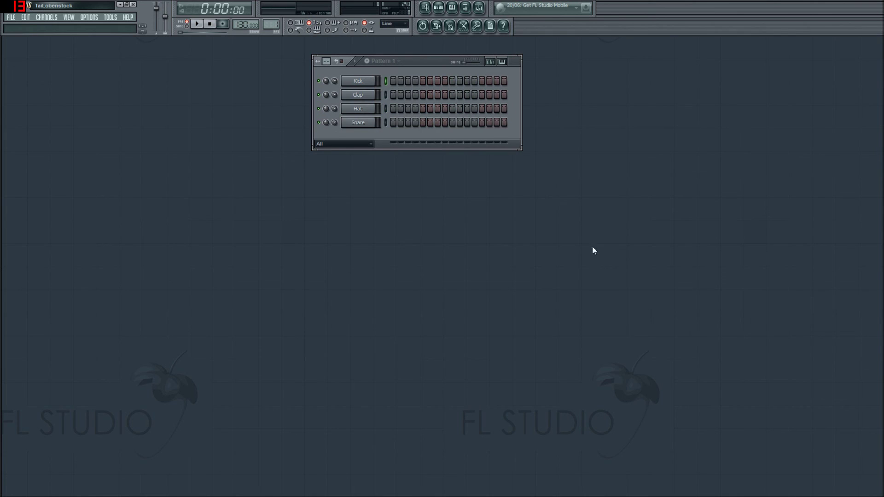
left_click_drag(424, 69, 122, 44)
Step: Pull the main menu, transport, snap/recording and last toolbar panels into a single top row
mouse_move(1, 103)
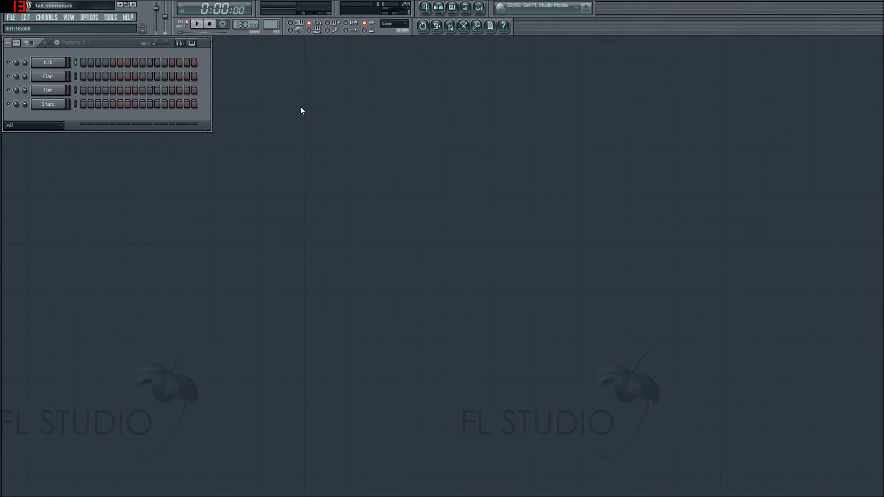
mouse_move(2, 29)
left_mouse_down()
mouse_move(444, 235)
mouse_move(4, 29)
left_mouse_up()
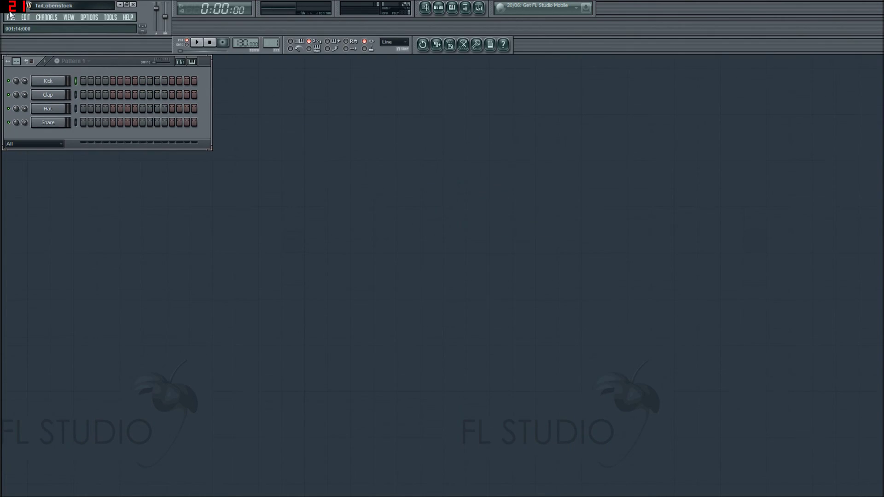
left_click_drag(187, 56, 166, 34)
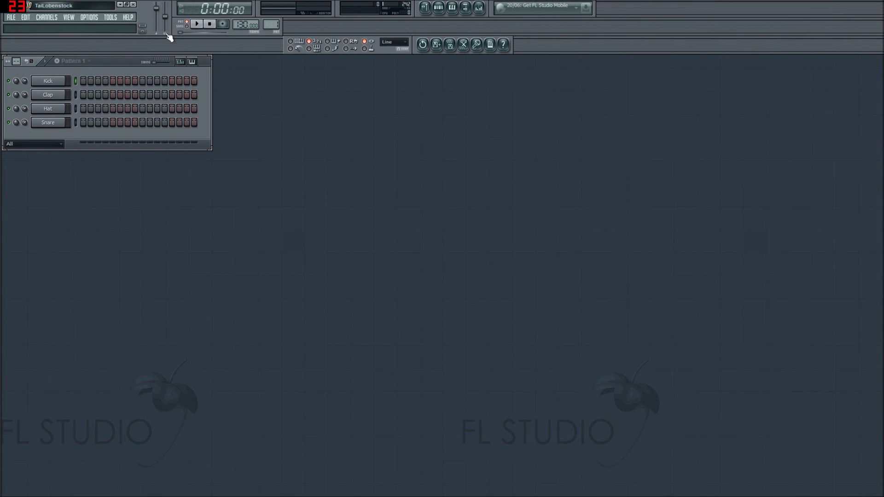
left_click_drag(285, 47, 277, 29)
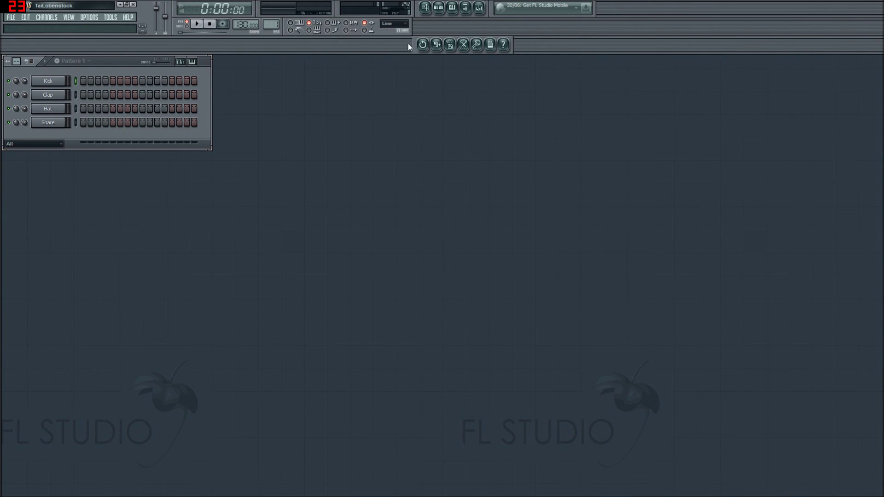
left_click_drag(416, 49, 411, 29)
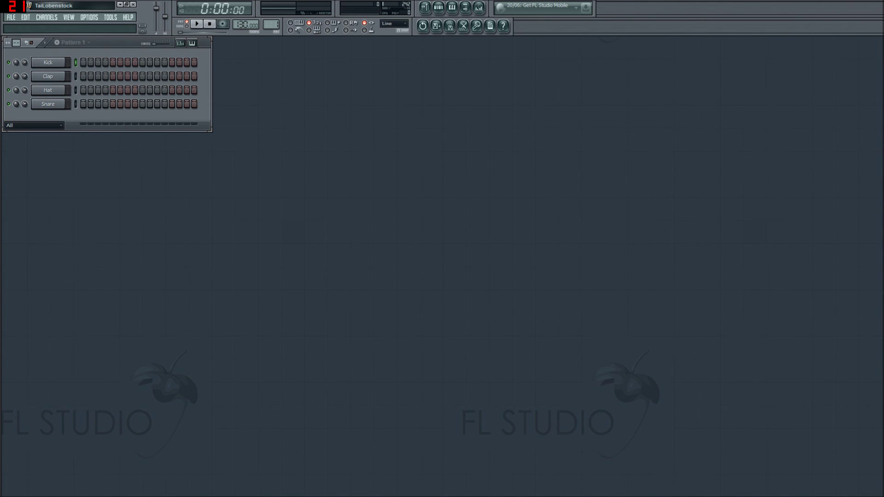
Step: Centre the FL STUDIO TUTORIAL notes, highlight the layout and Making noise sections, and widen Notepad
left_click_drag(651, 232, 453, 84)
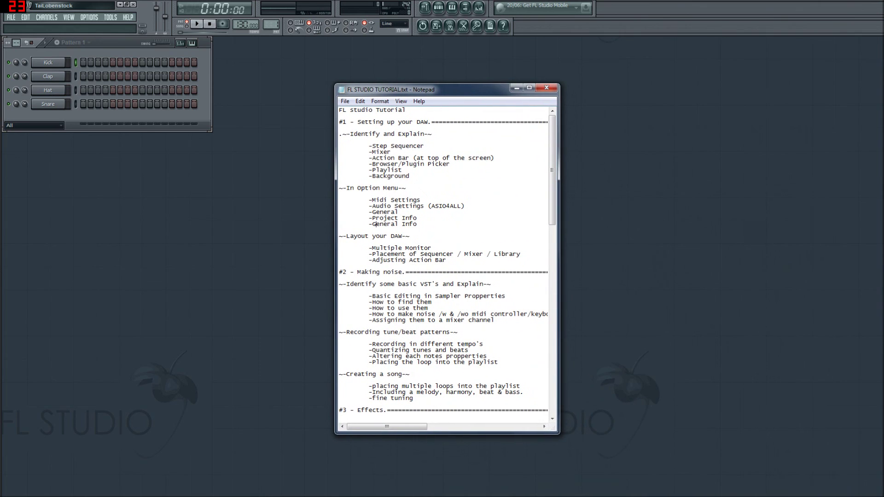
left_click_drag(340, 134, 339, 266)
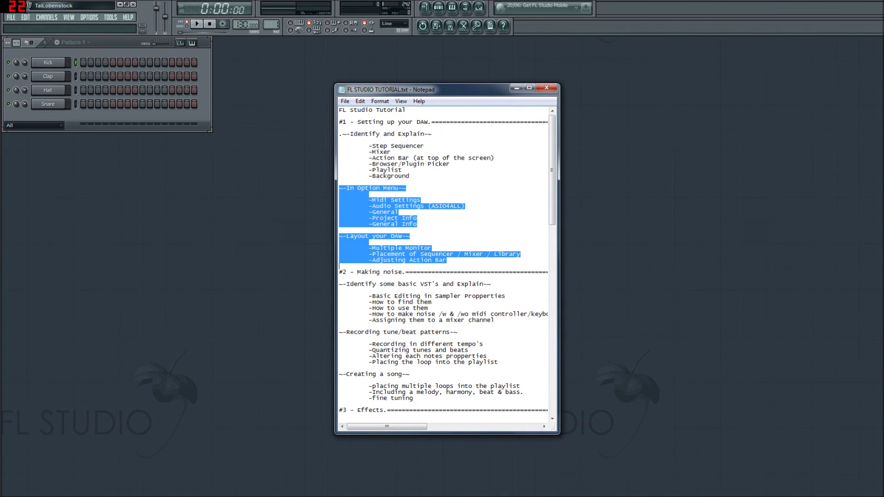
left_click(447, 260)
scroll(448, 260, "down", 3)
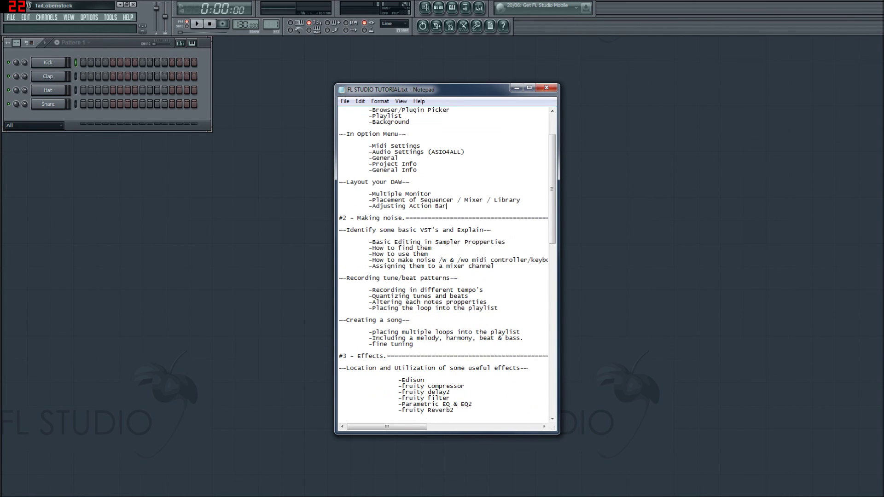
left_click_drag(339, 218, 339, 272)
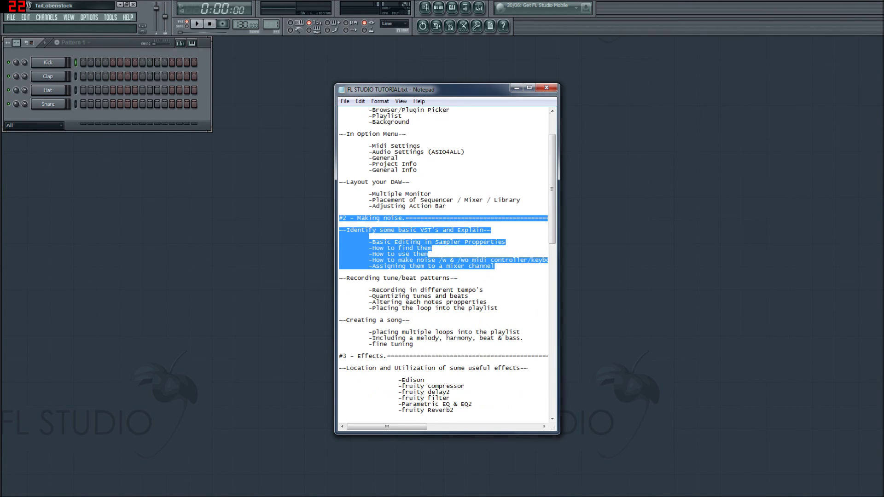
left_click(457, 278)
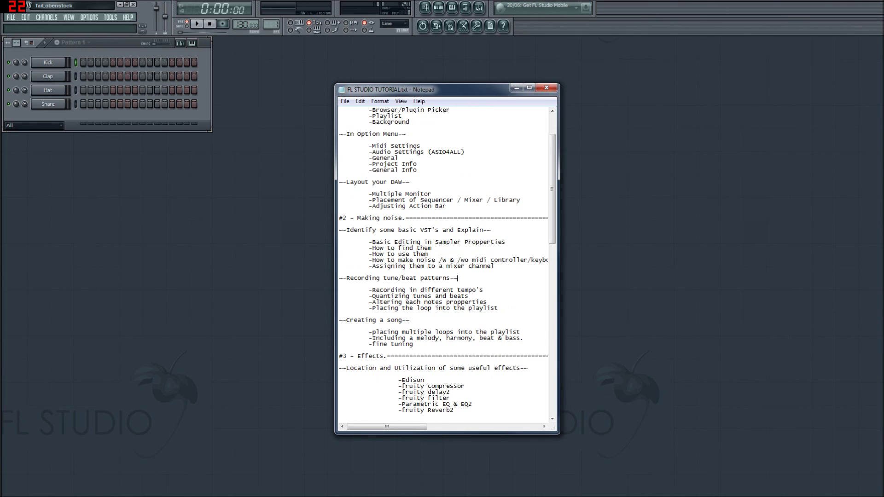
scroll(457, 277, "down", 2)
left_click_drag(561, 247, 649, 267)
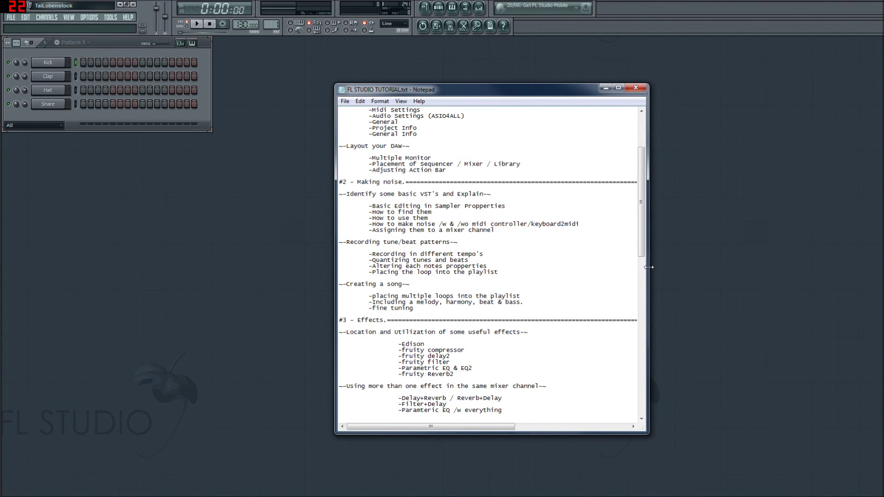